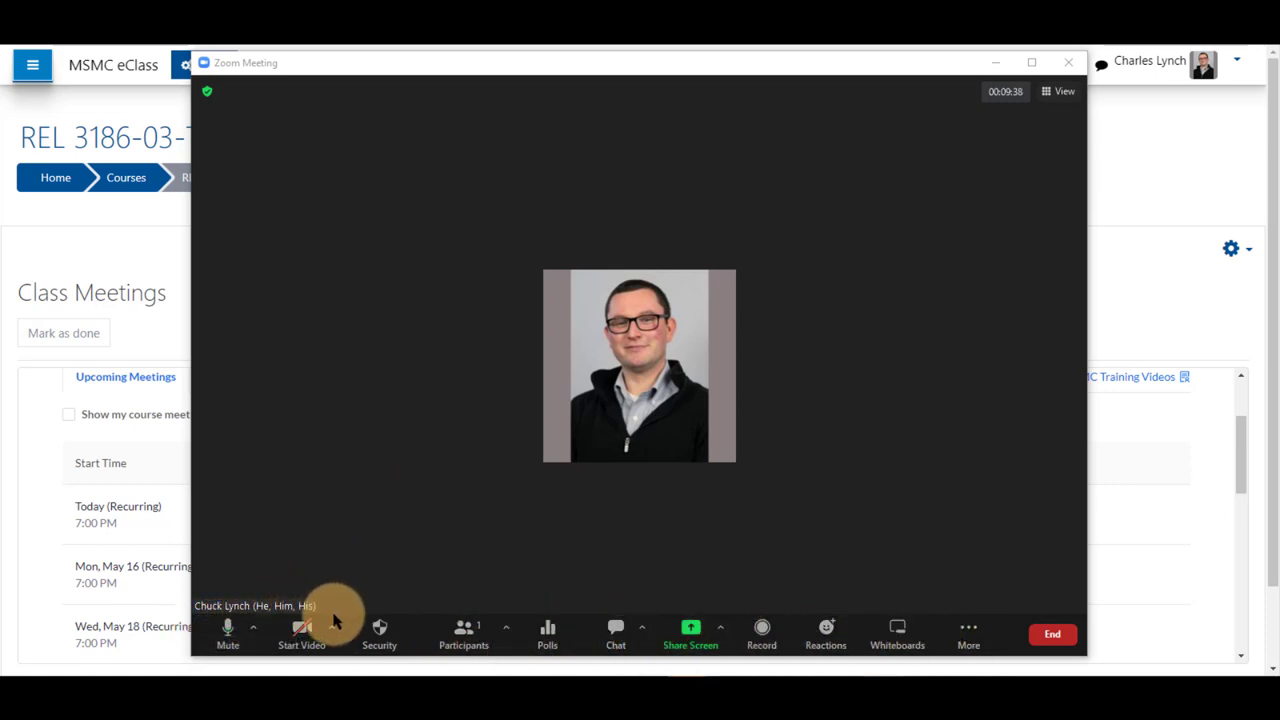
- Review the microphone and speaker choices and the meeting's audio settings, leaving them as they are
{"action": "left_click", "coordinate": [254, 630]}
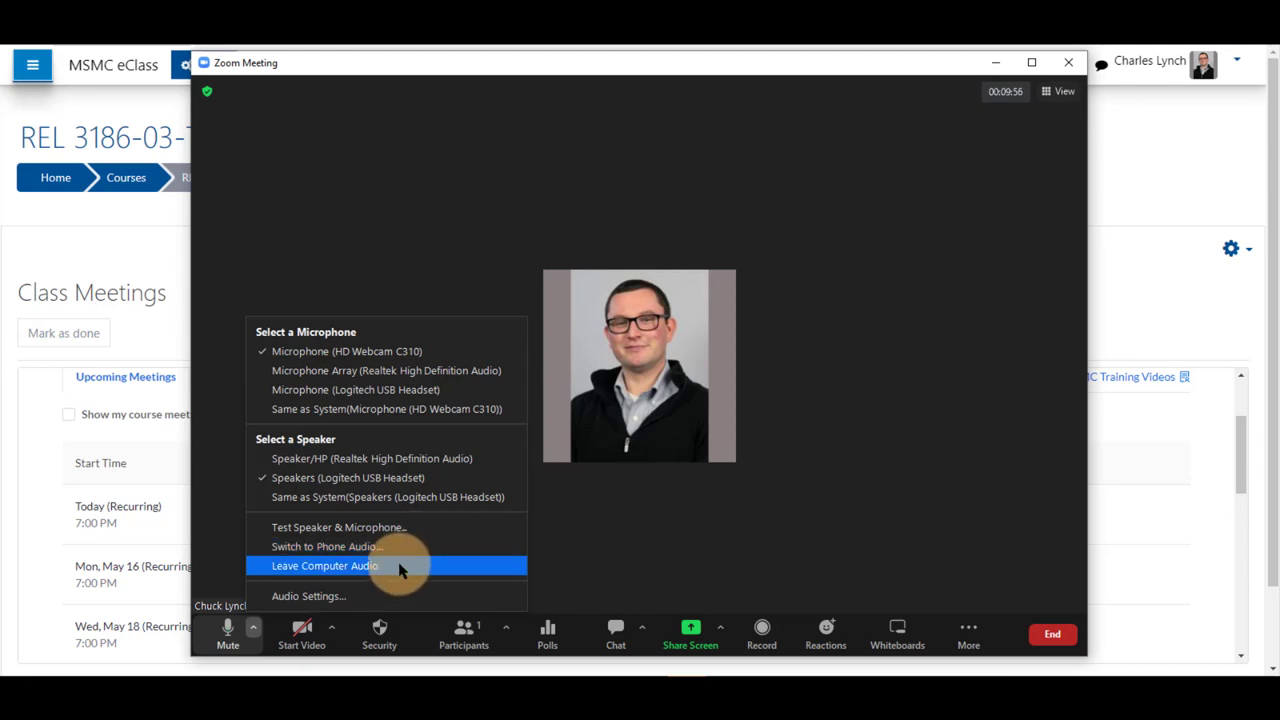
{"action": "left_click", "coordinate": [338, 598]}
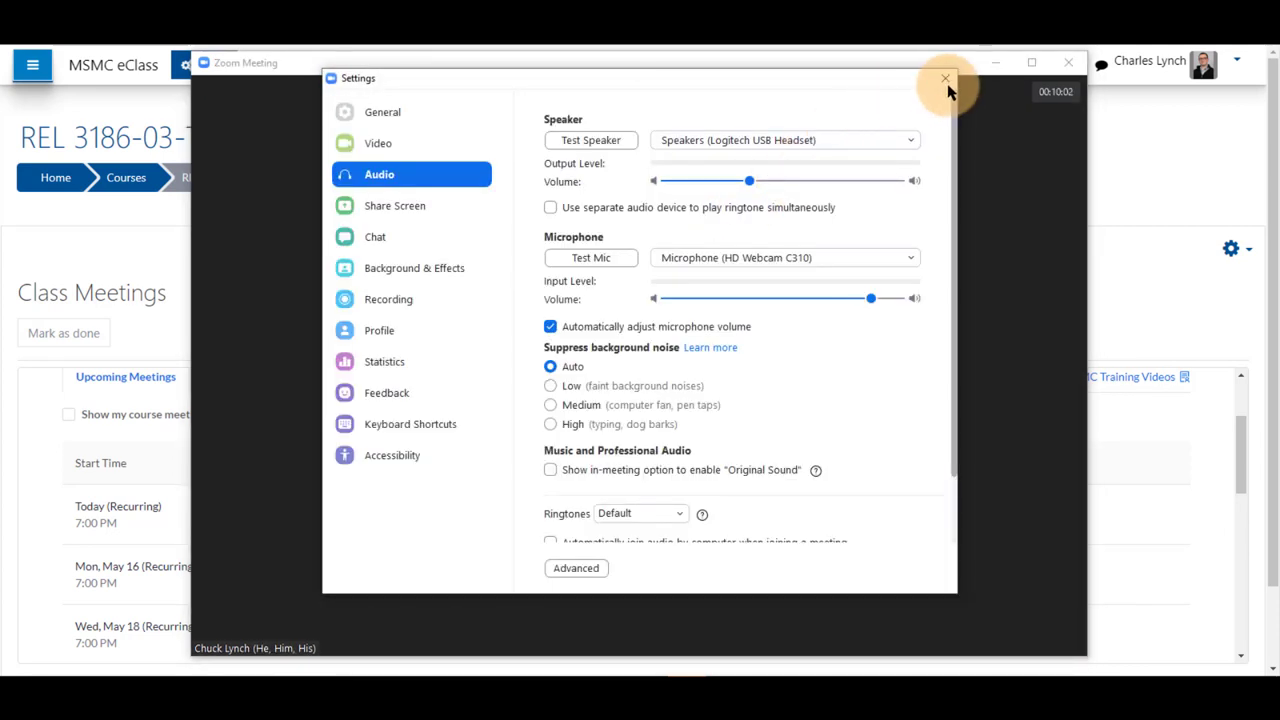
{"action": "left_click", "coordinate": [945, 80]}
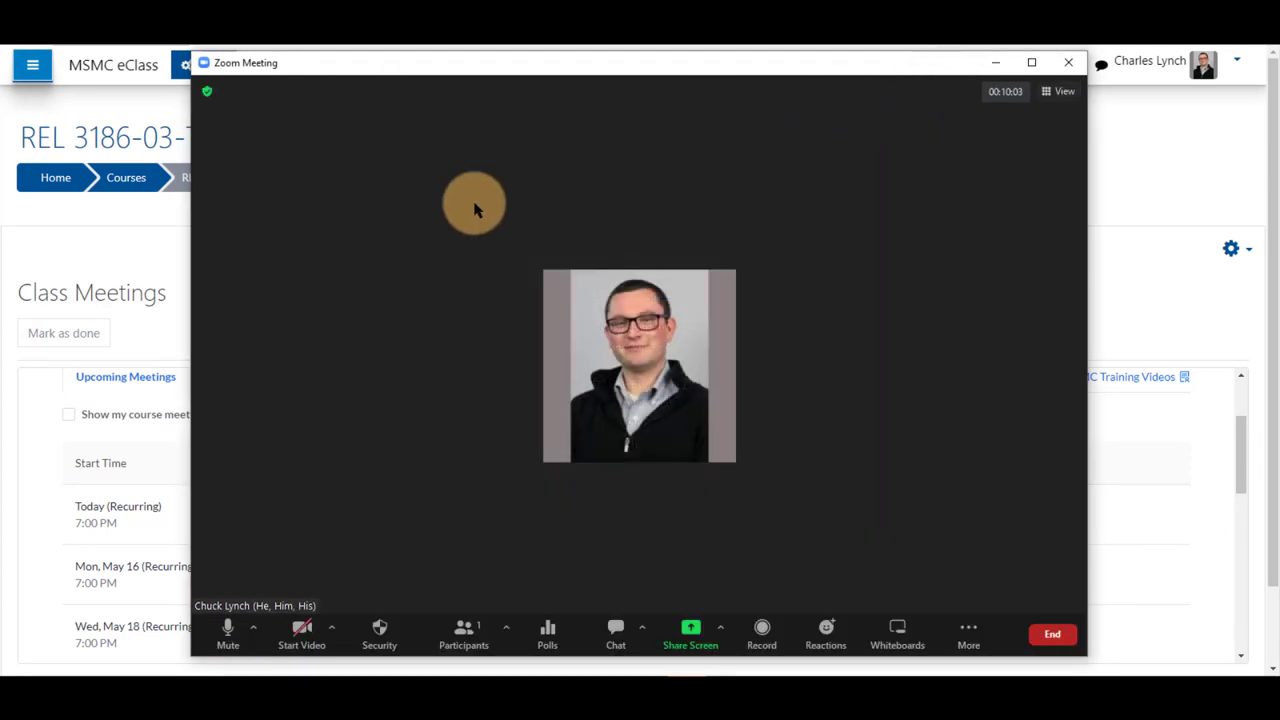
- Review the available cameras and briefly turn the video on and off again
{"action": "left_click", "coordinate": [335, 632]}
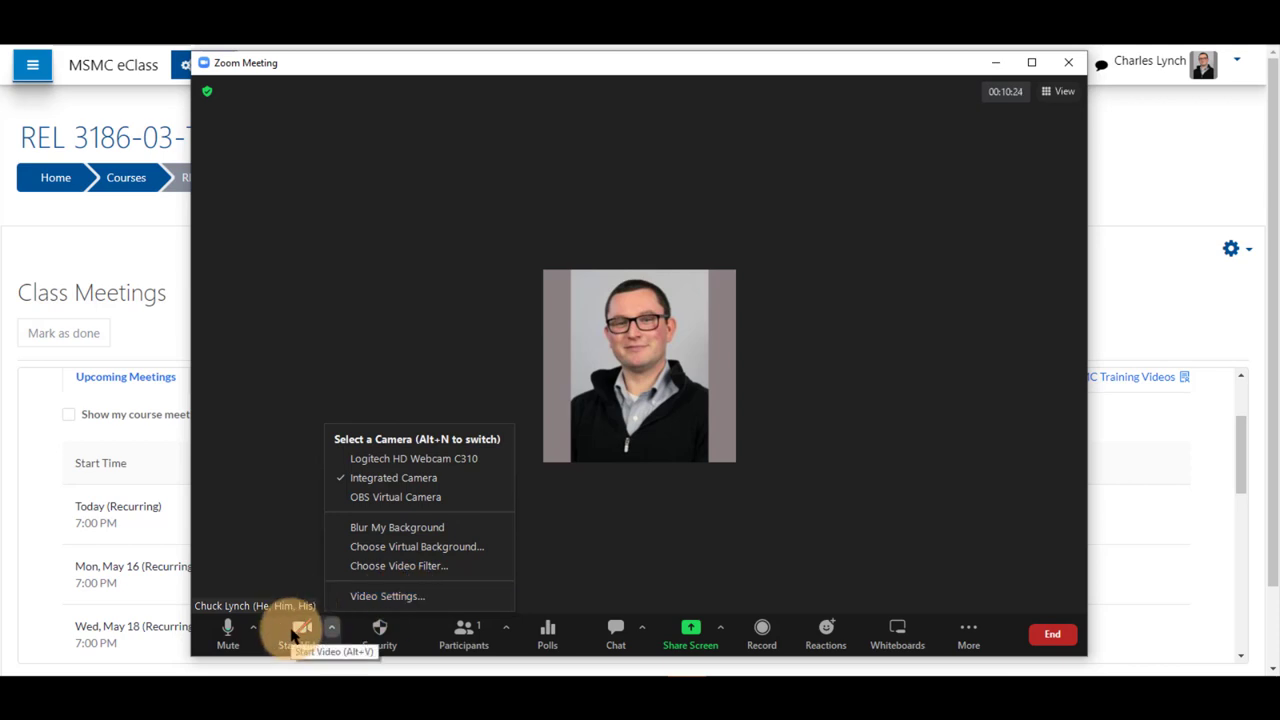
{"action": "left_click", "coordinate": [296, 635]}
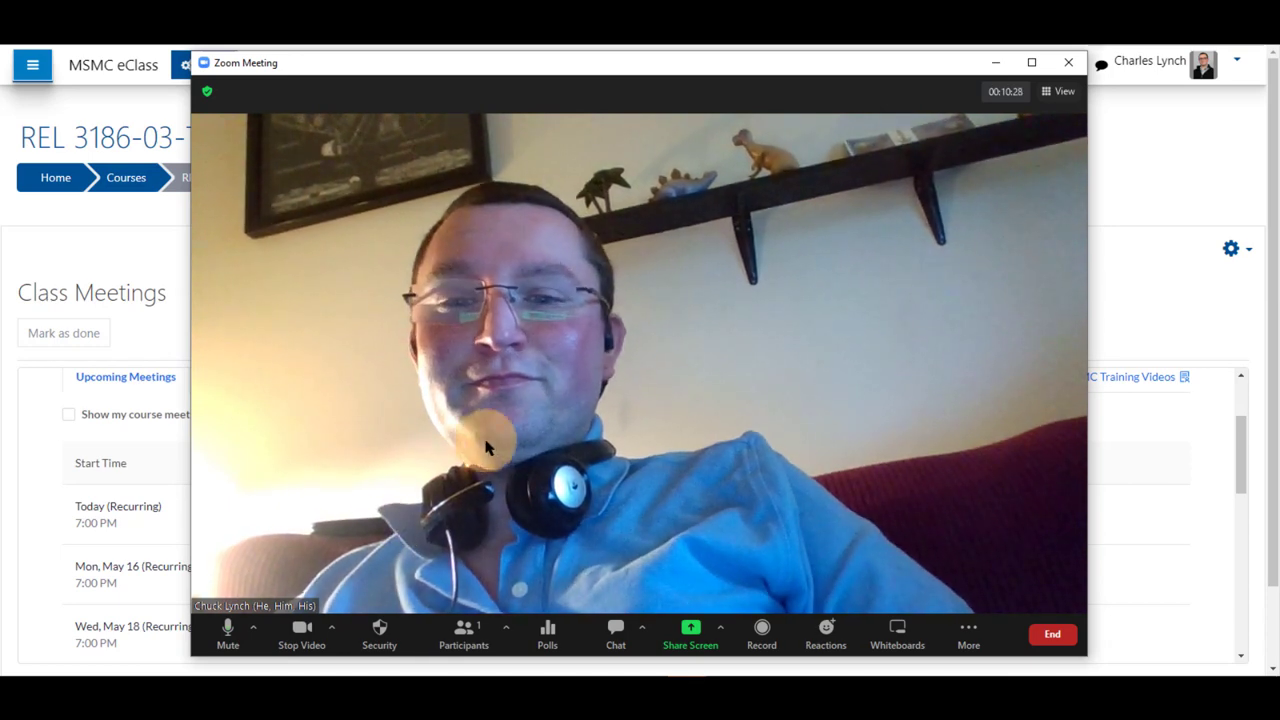
{"action": "left_click", "coordinate": [296, 635]}
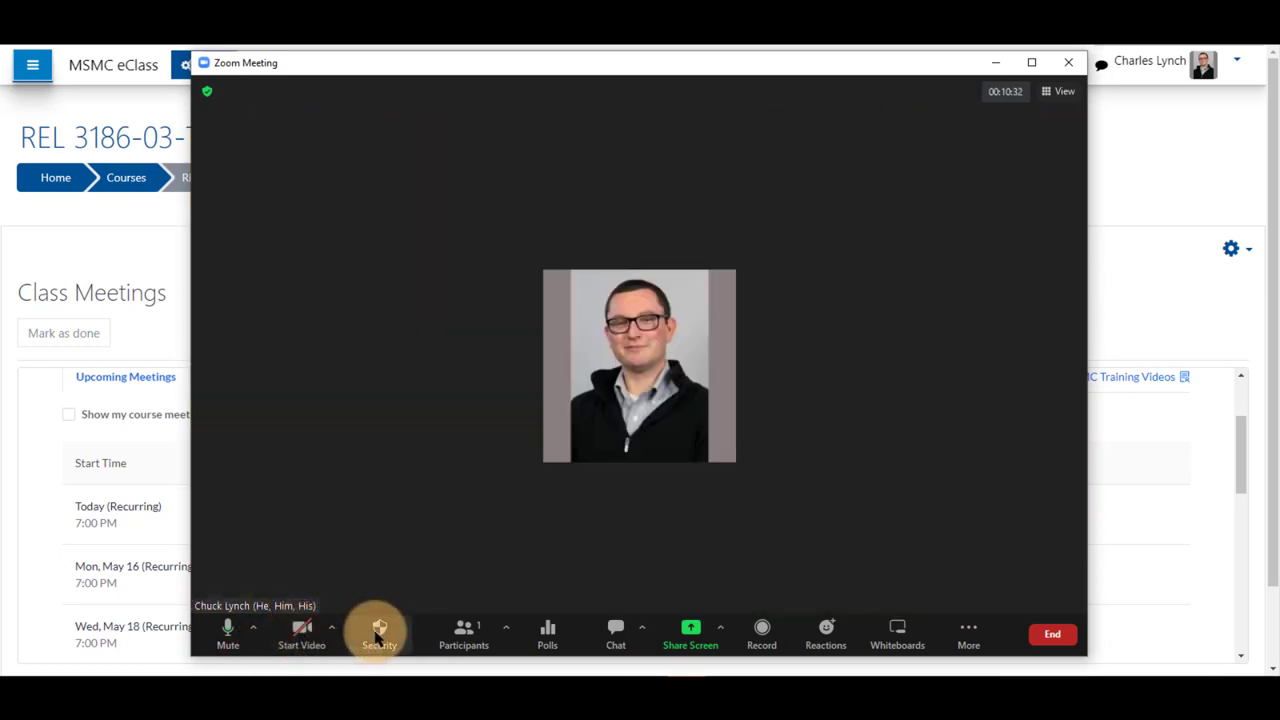
- Review the host security options and the Suspend Participant Activities dialog without suspending anyone
{"action": "left_click", "coordinate": [377, 635]}
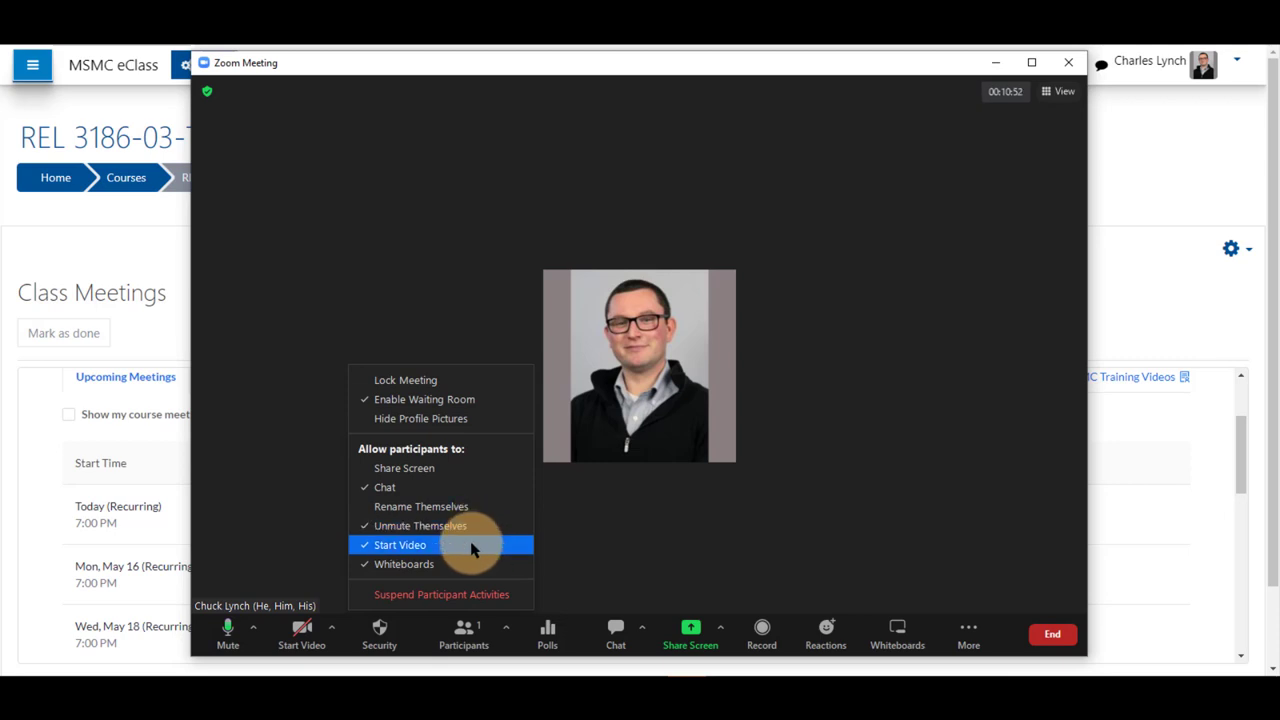
{"action": "left_click", "coordinate": [421, 600]}
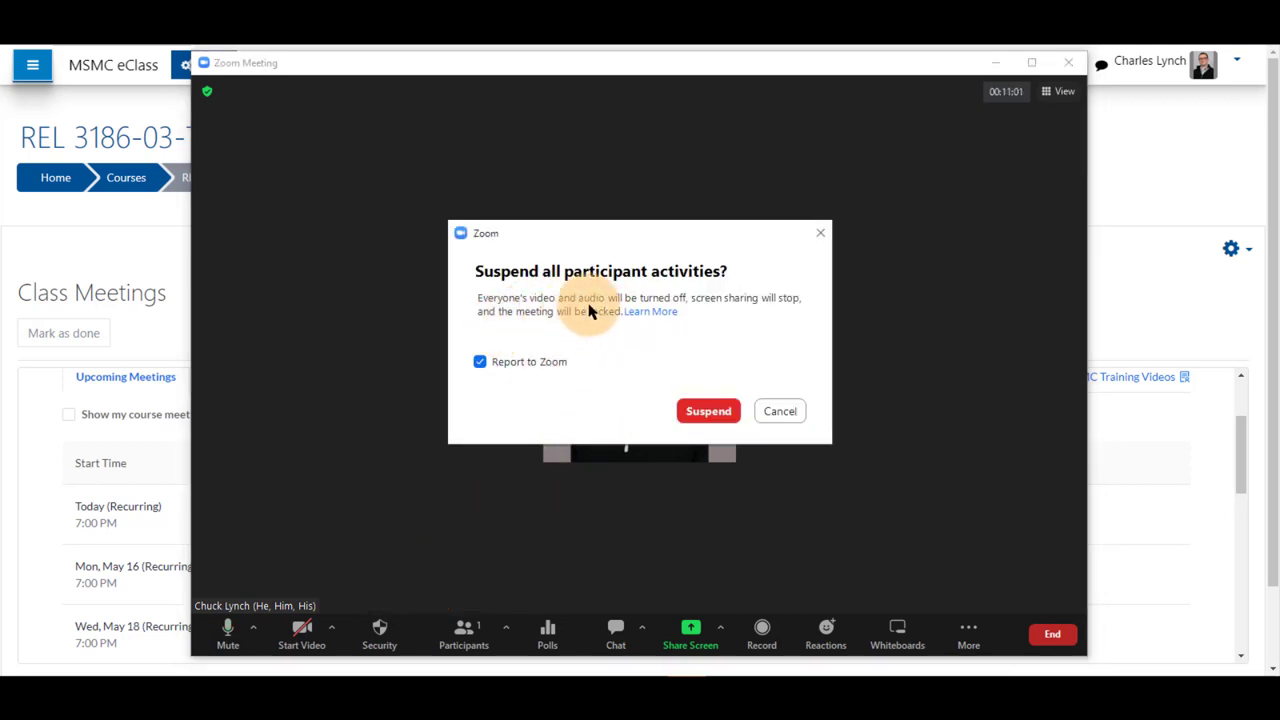
{"action": "left_click", "coordinate": [782, 416]}
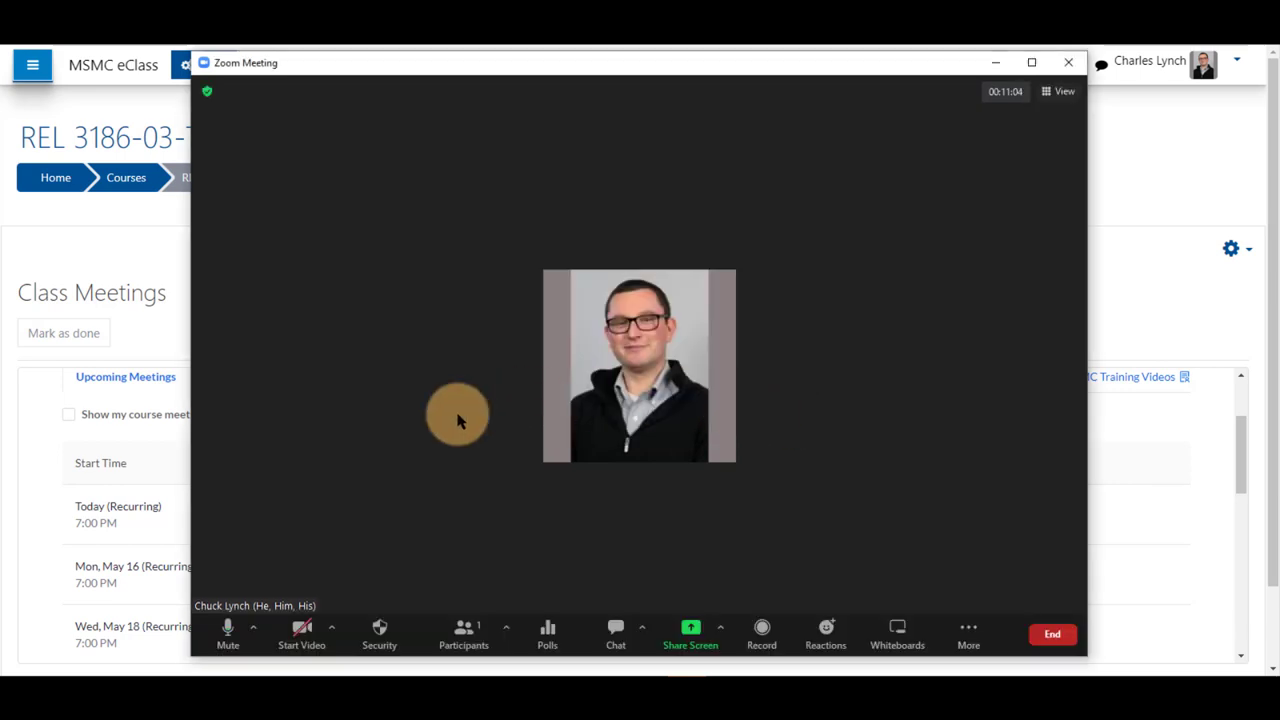
- Open the participants list and review the extra options for the host's own entry
{"action": "left_click", "coordinate": [474, 640]}
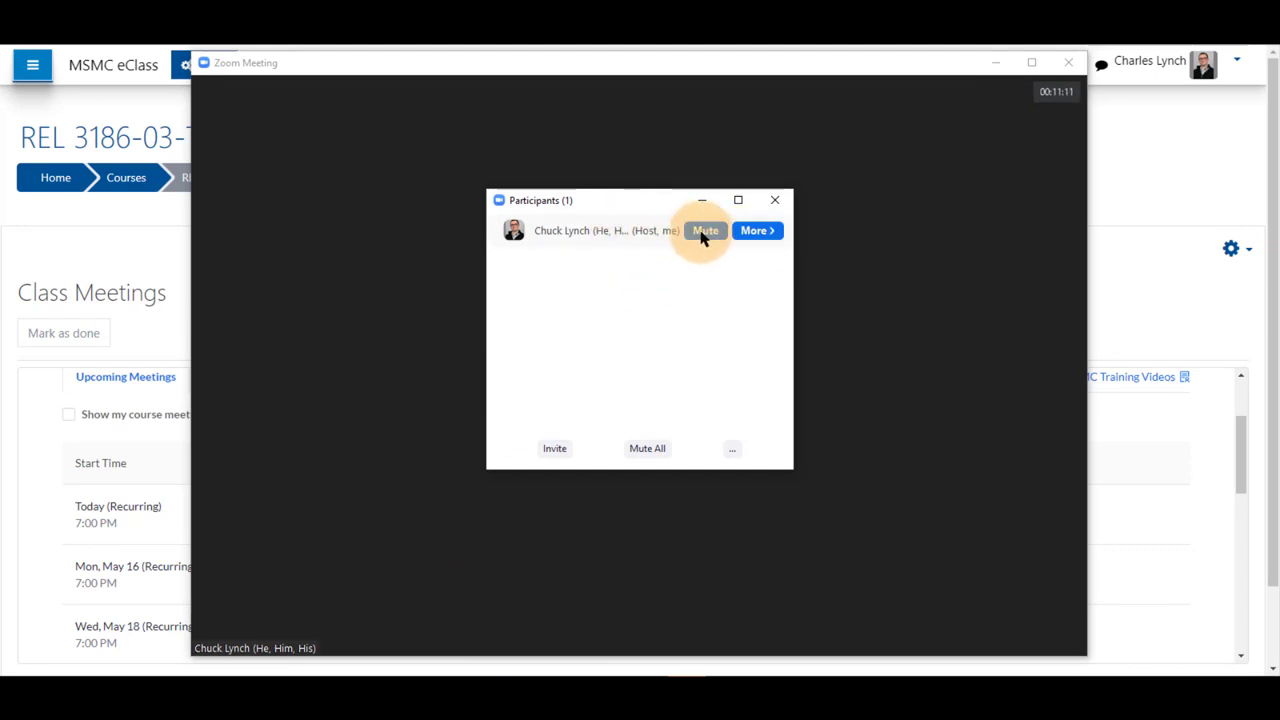
{"action": "left_click", "coordinate": [753, 231]}
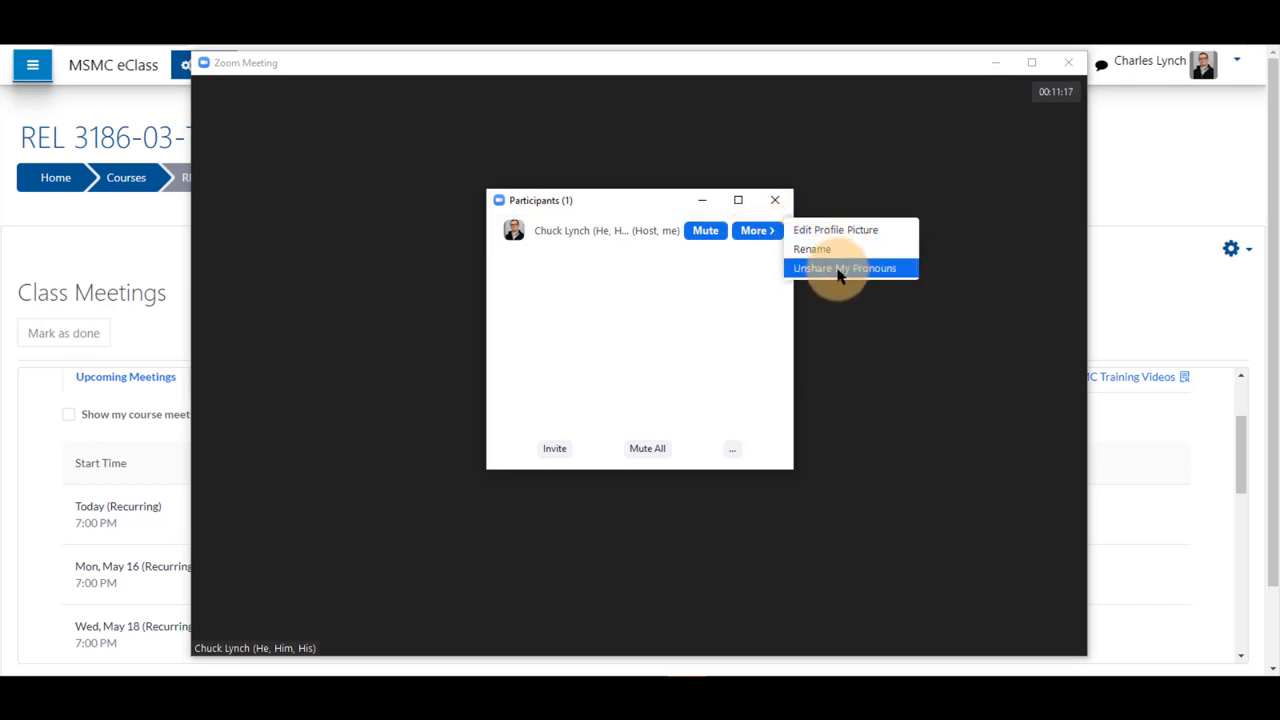
{"action": "left_click", "coordinate": [800, 268]}
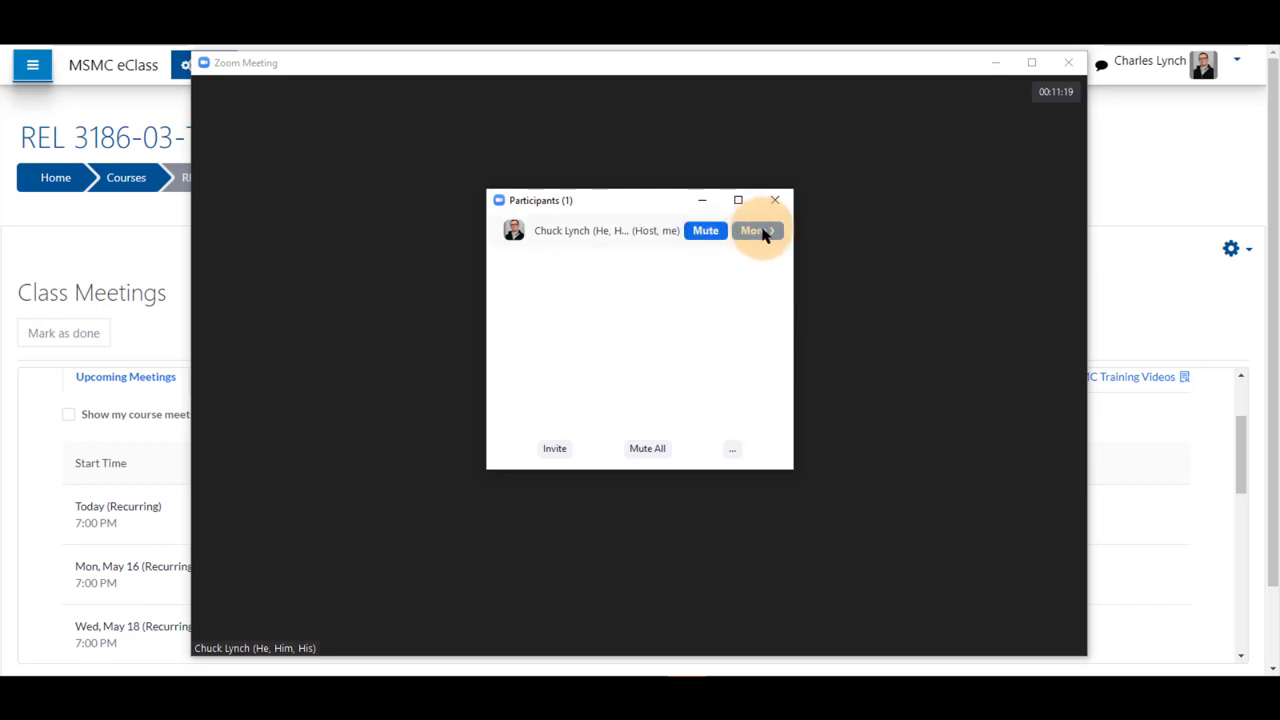
{"action": "left_click", "coordinate": [762, 231]}
{"action": "left_click", "coordinate": [739, 287]}
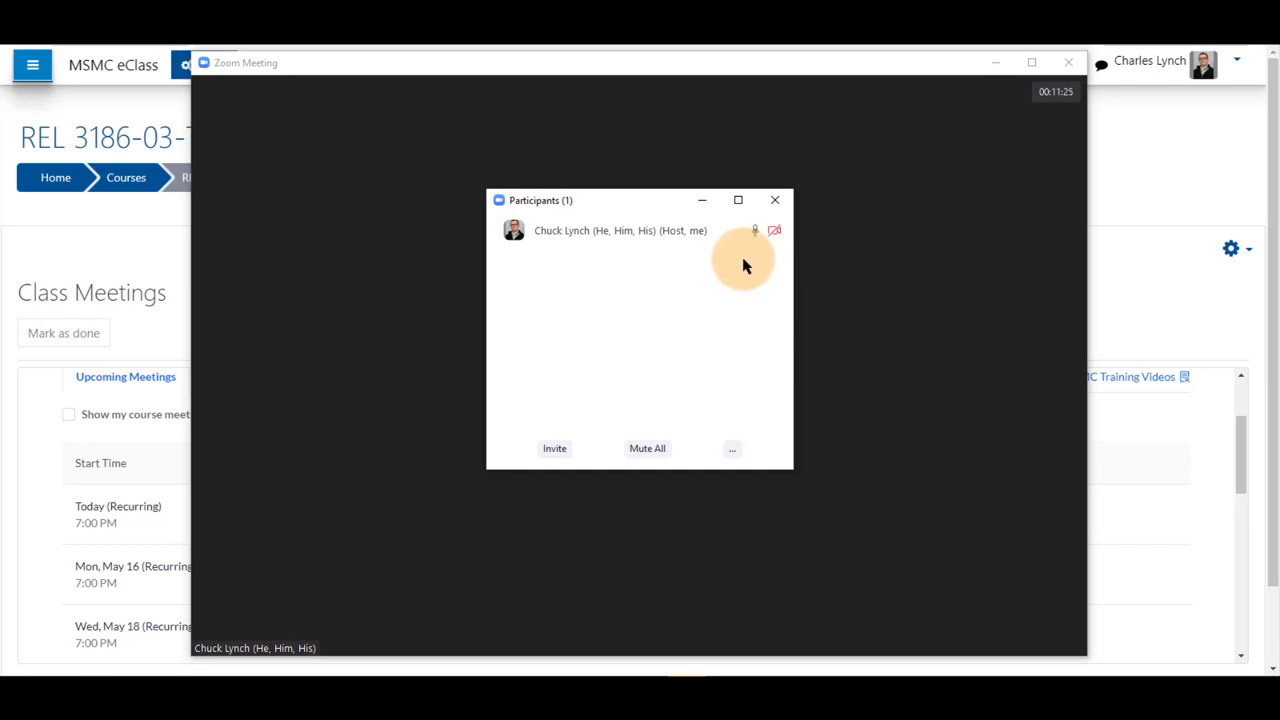
- Review the host controls for all participants and merge the participants list into the meeting window
{"action": "mouse_move", "coordinate": [769, 242]}
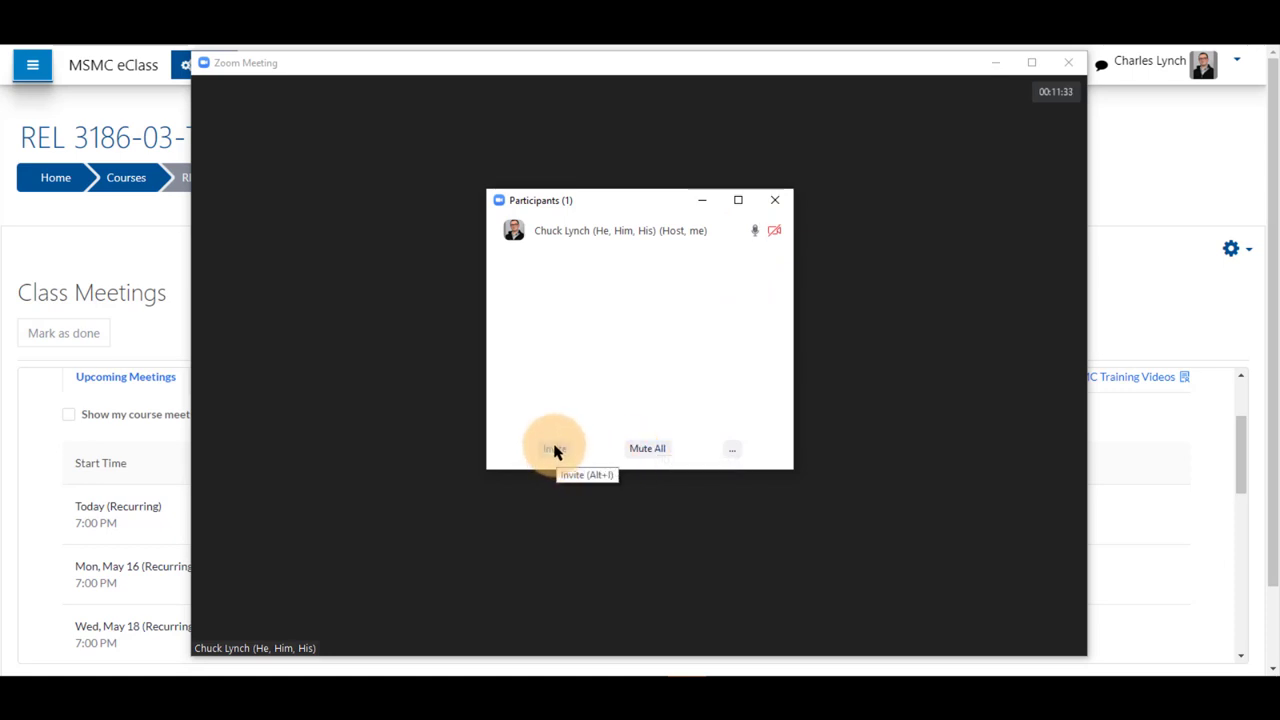
{"action": "left_click", "coordinate": [733, 455]}
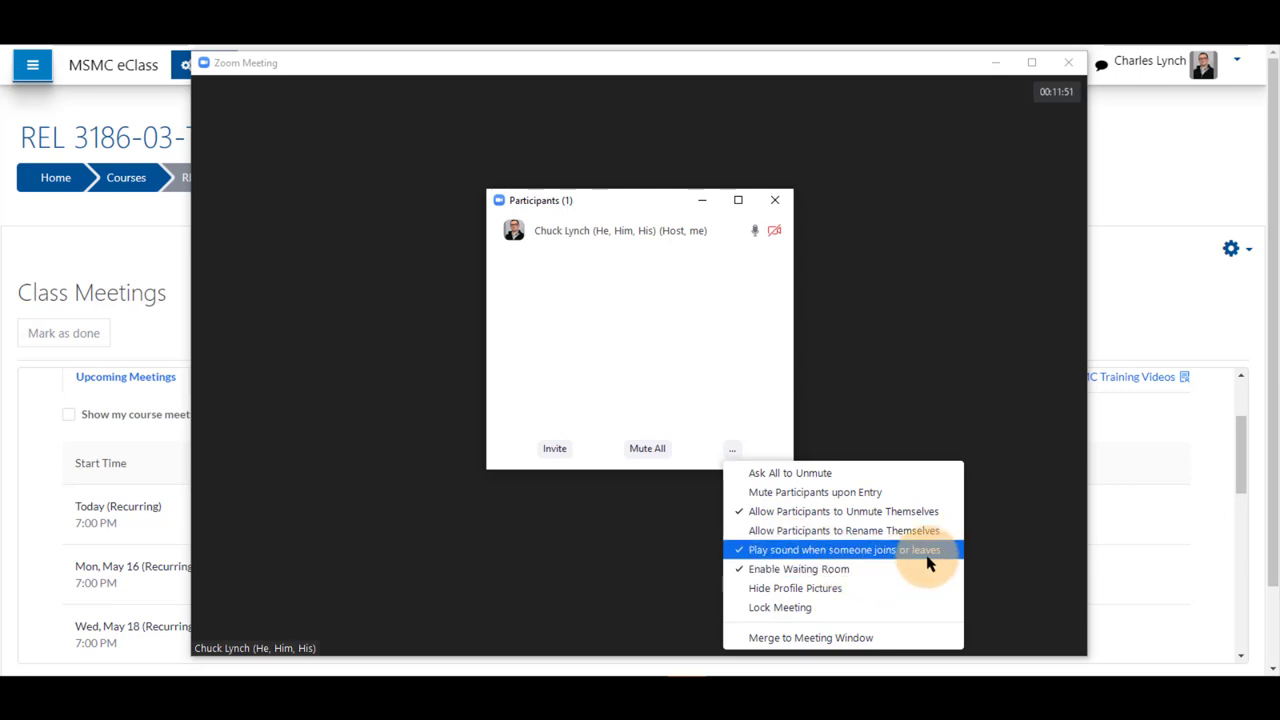
{"action": "left_click", "coordinate": [843, 638]}
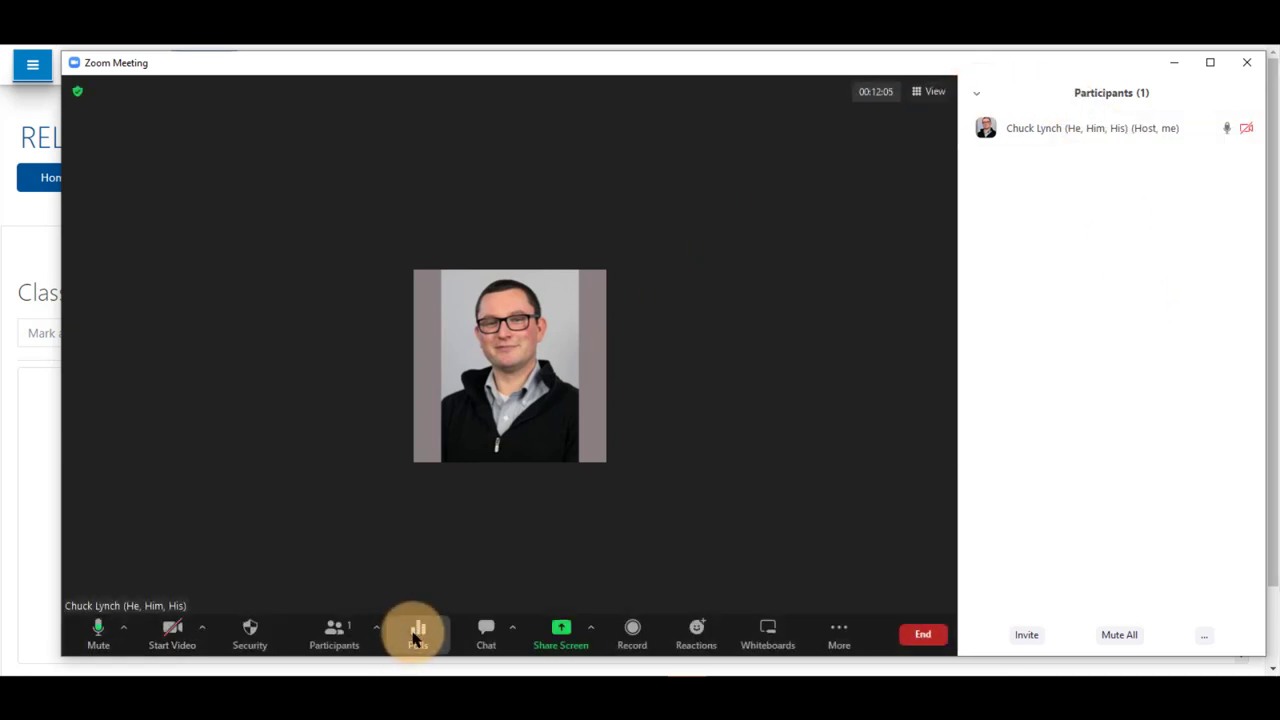
- Look at the Polls window and its option to create a poll, and close it
{"action": "left_click", "coordinate": [418, 634]}
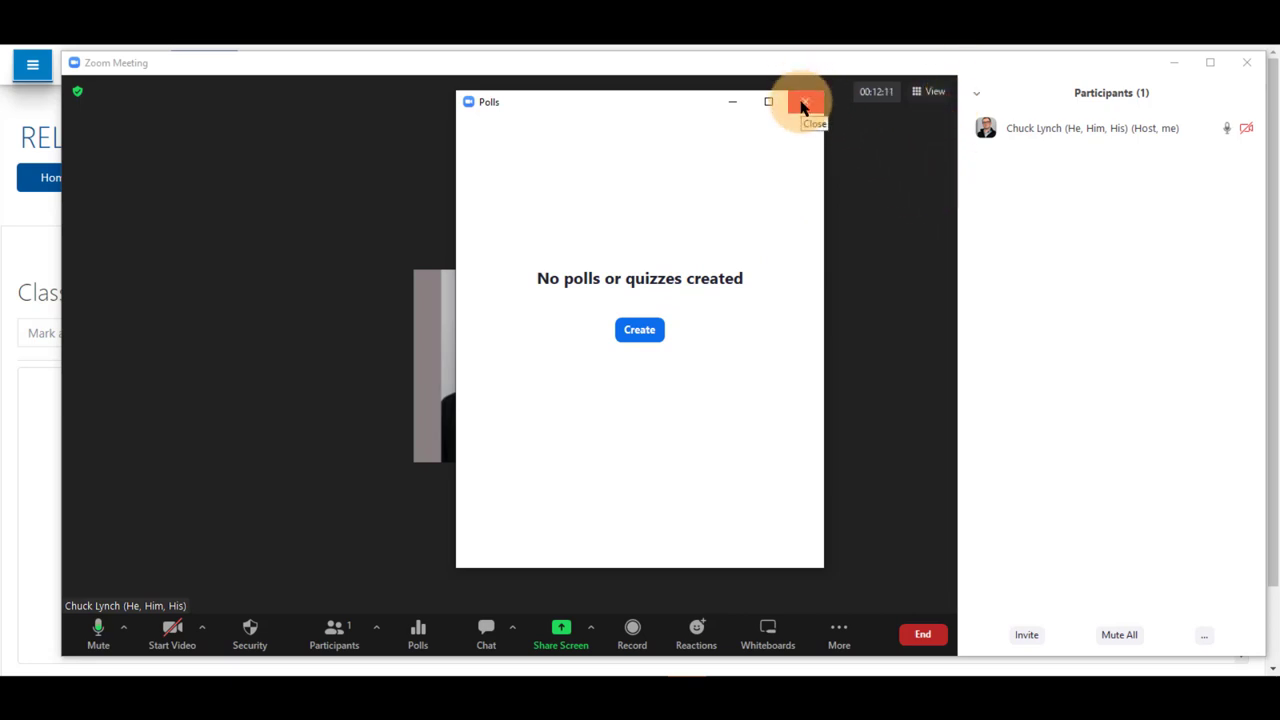
{"action": "left_click", "coordinate": [637, 336]}
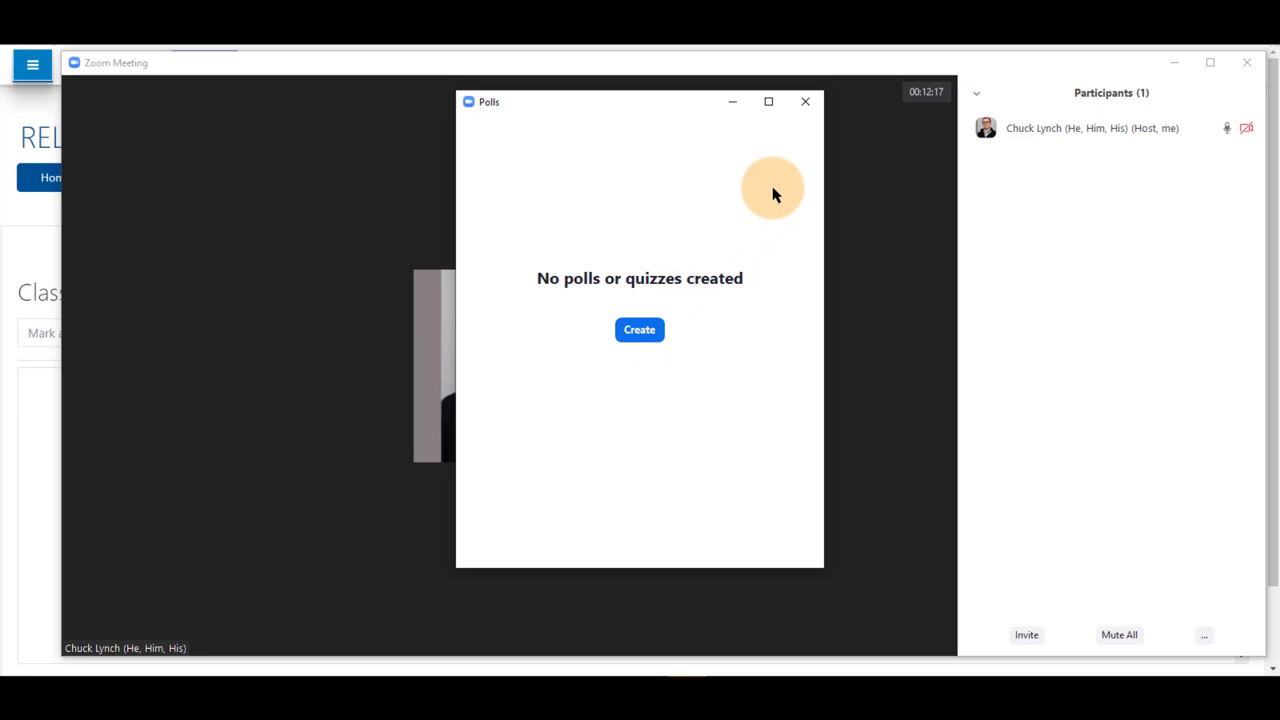
{"action": "left_click", "coordinate": [806, 102]}
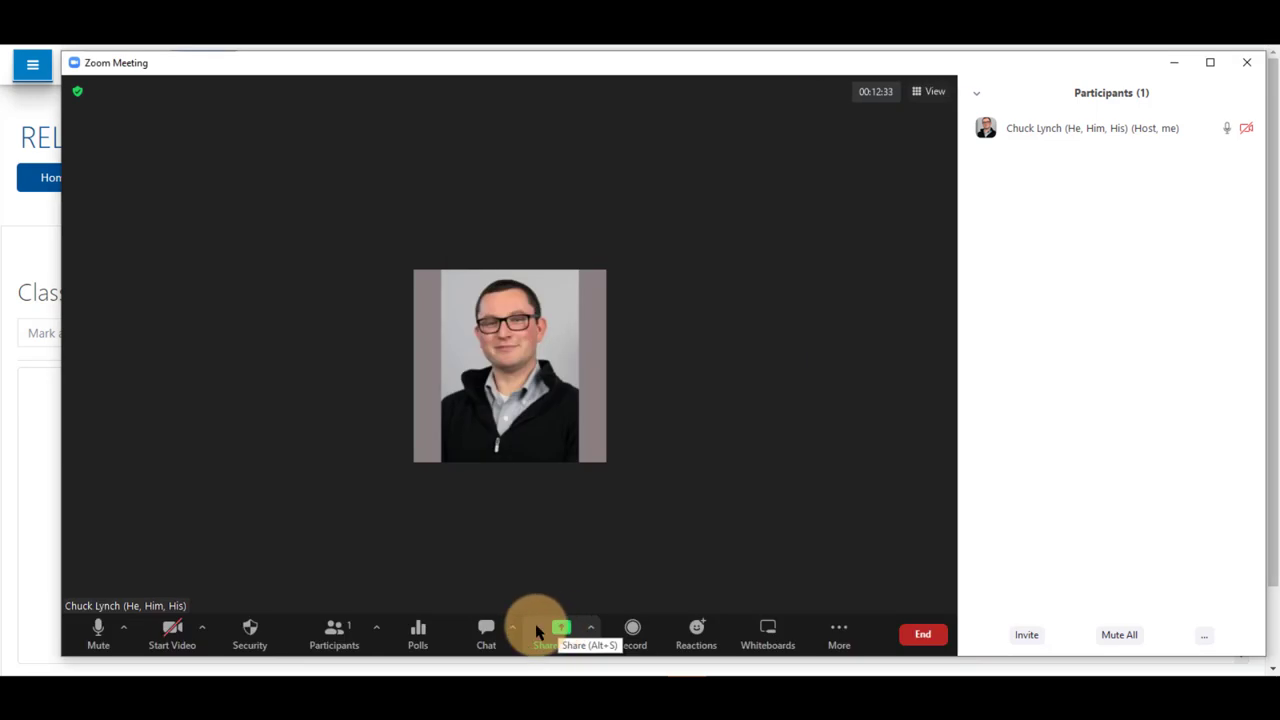
- Open the meeting chat and send the message "chat" to everyone
{"action": "left_click", "coordinate": [486, 630]}
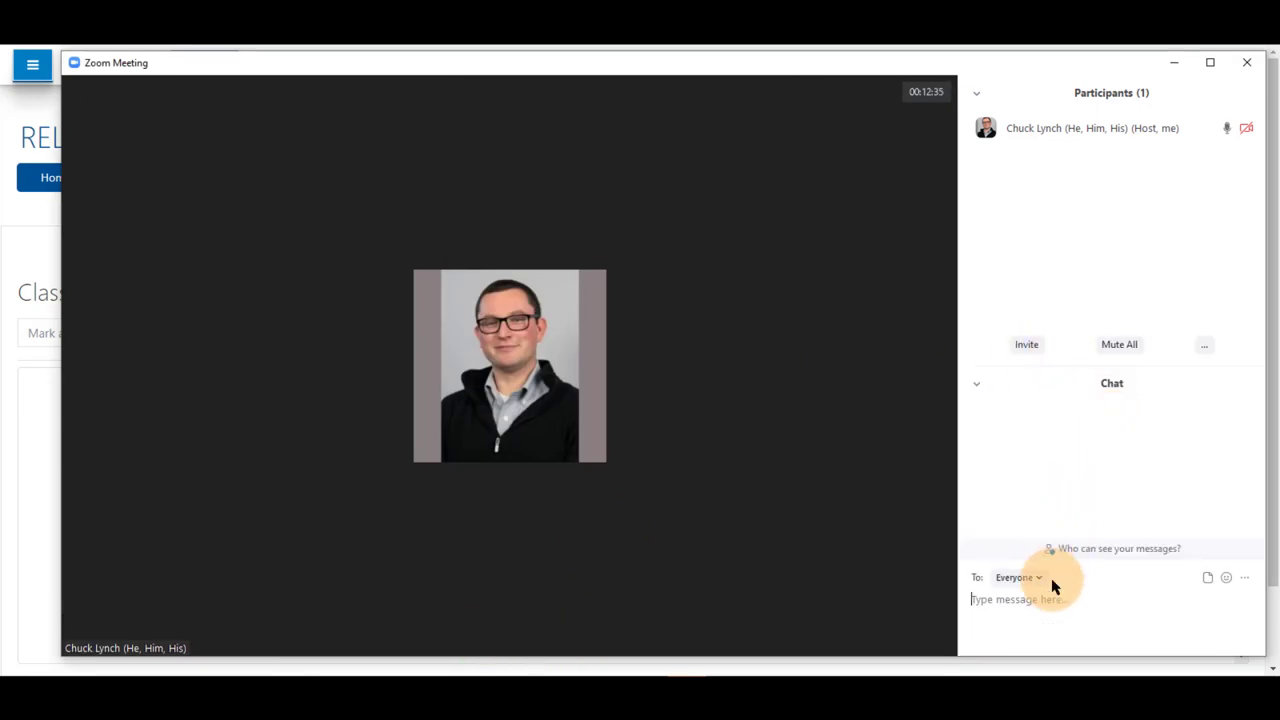
{"action": "key", "text": "Return"}
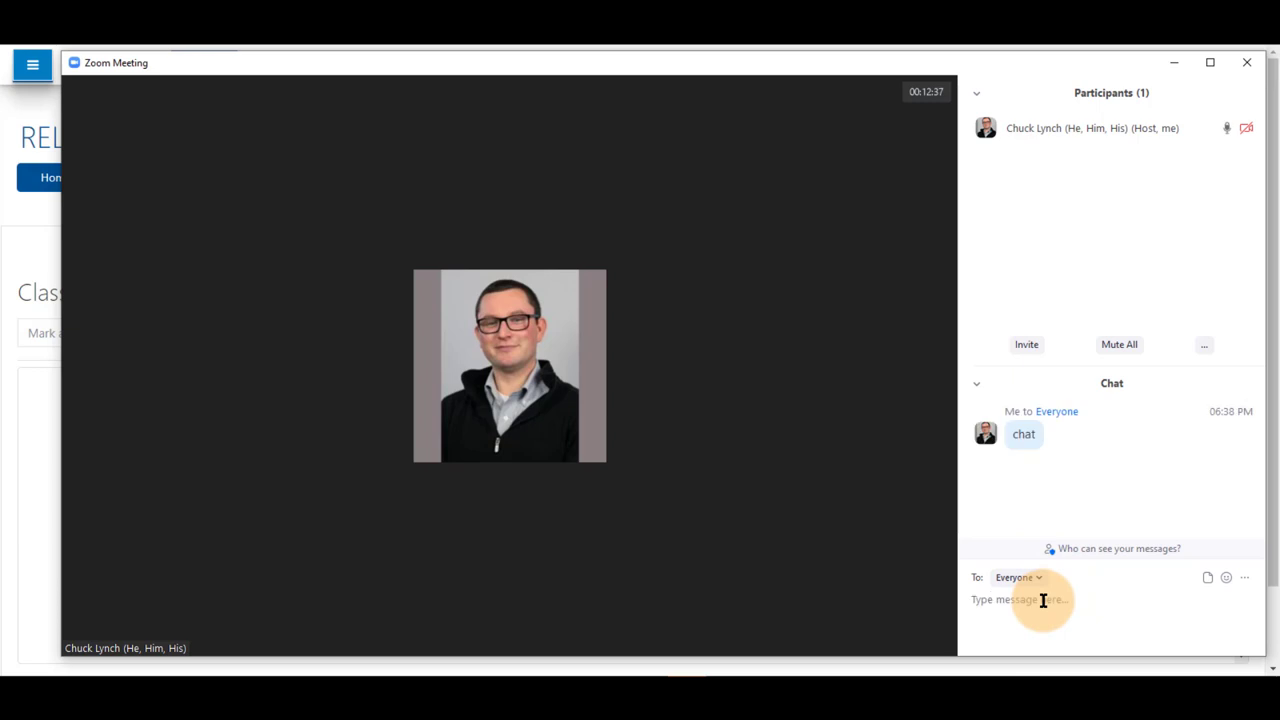
- Review the chat recipient choices and the options for whom participants can chat with
{"action": "left_click", "coordinate": [1030, 578]}
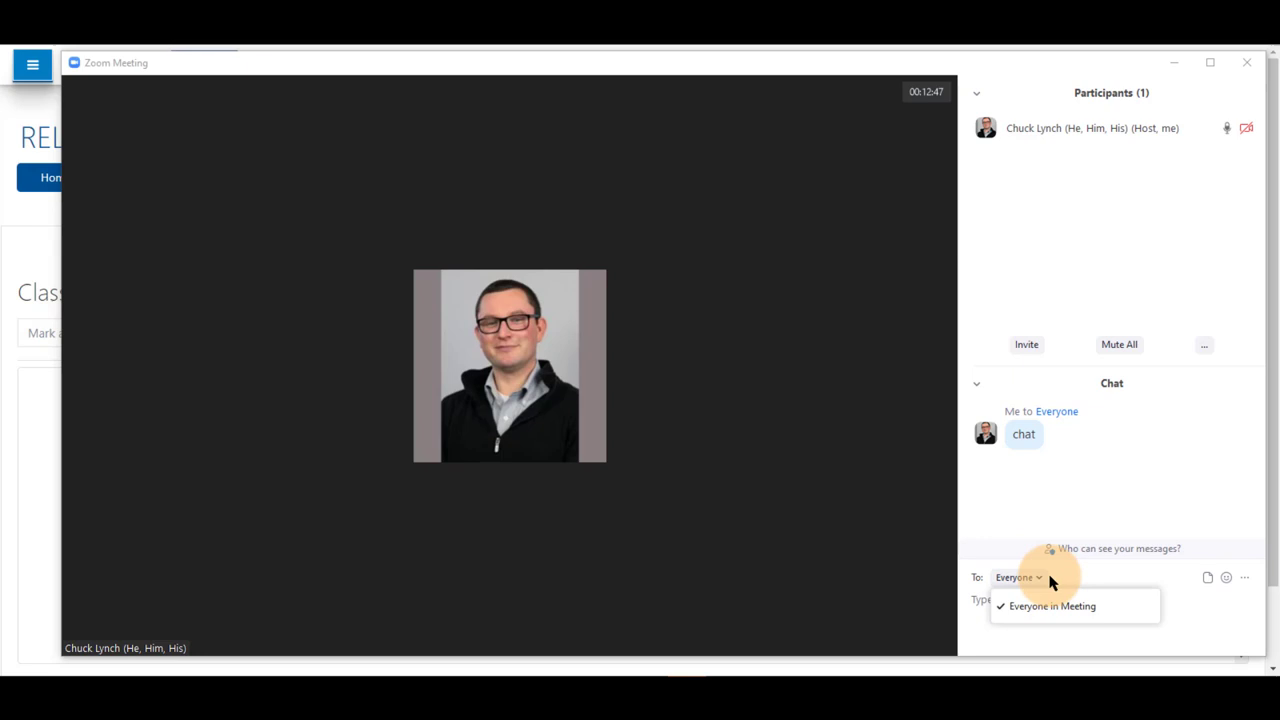
{"action": "left_click", "coordinate": [1059, 581]}
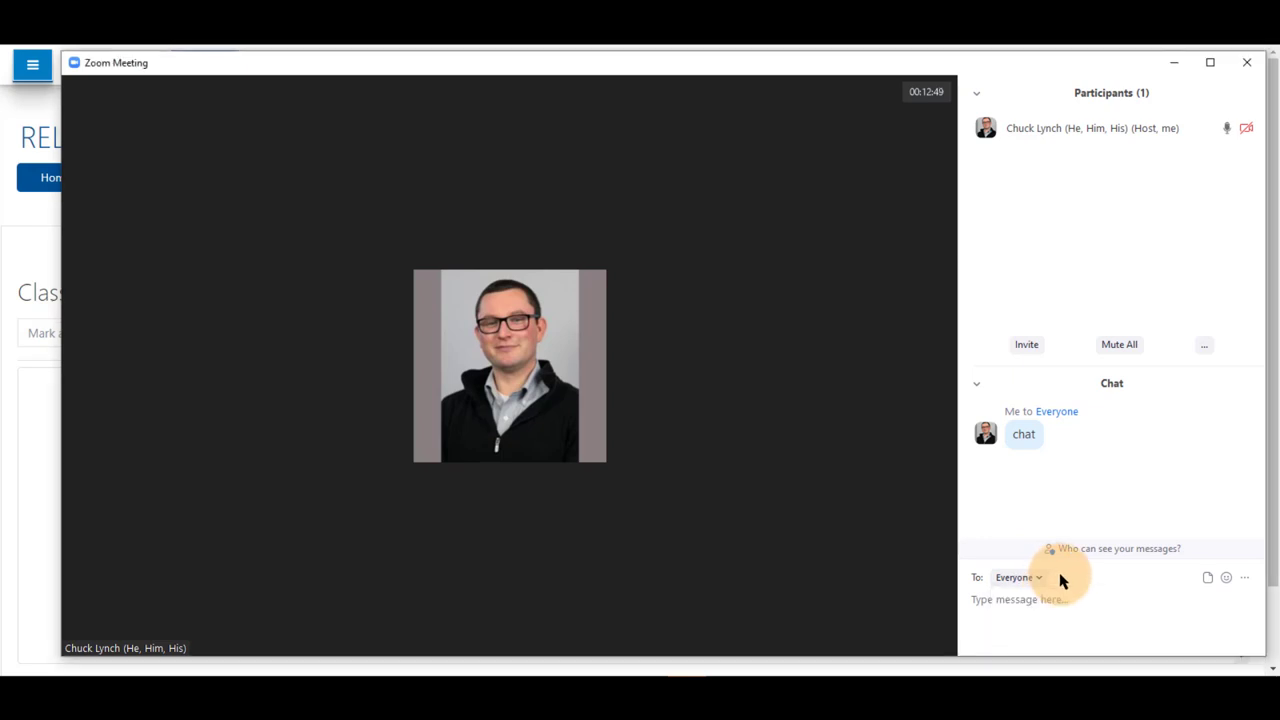
{"action": "left_click", "coordinate": [1243, 584]}
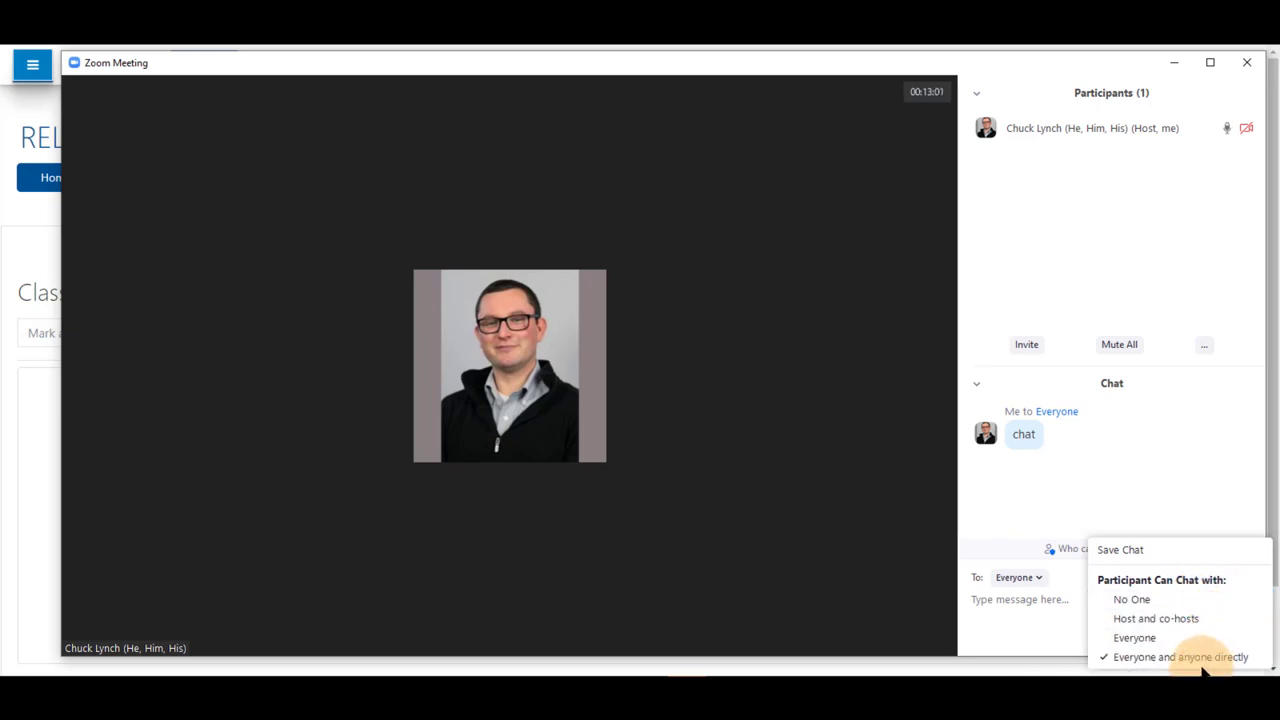
{"action": "left_click", "coordinate": [1065, 618]}
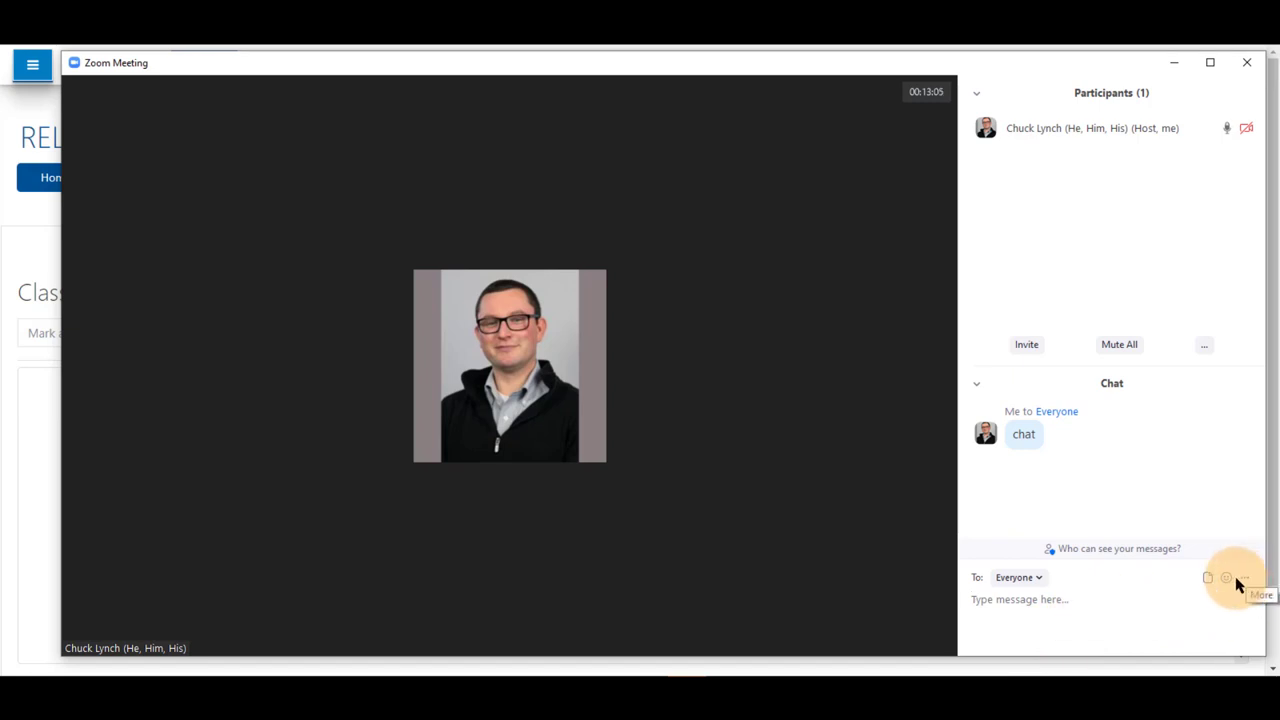
- Review the screens and windows available for sharing, and set screen sharing to one participant at a time
{"action": "left_click", "coordinate": [563, 633]}
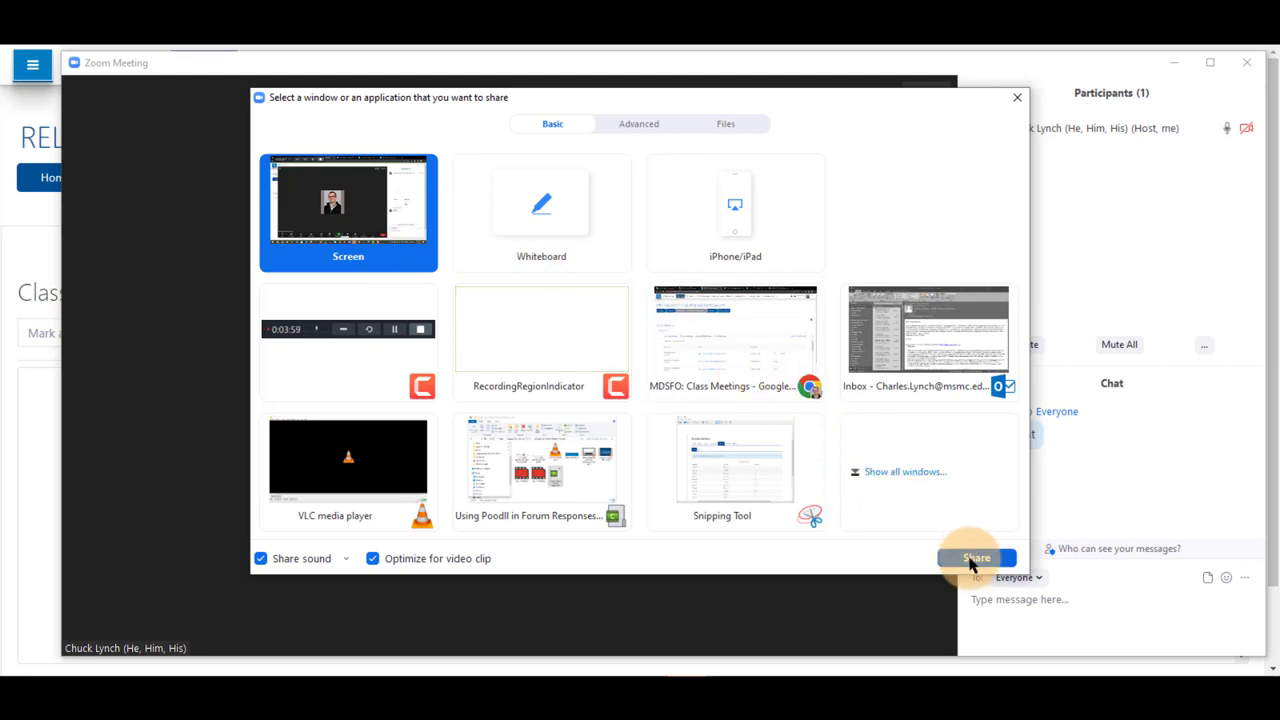
{"action": "mouse_move", "coordinate": [866, 594]}
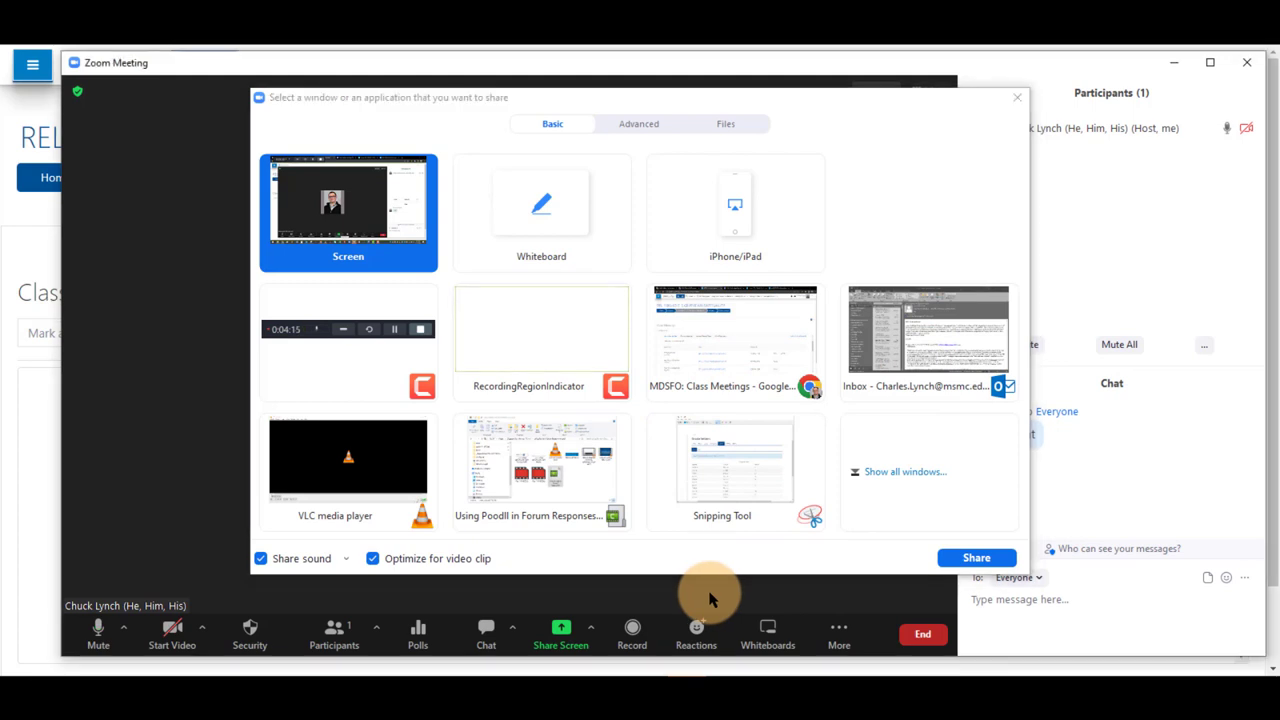
{"action": "left_click", "coordinate": [1015, 98]}
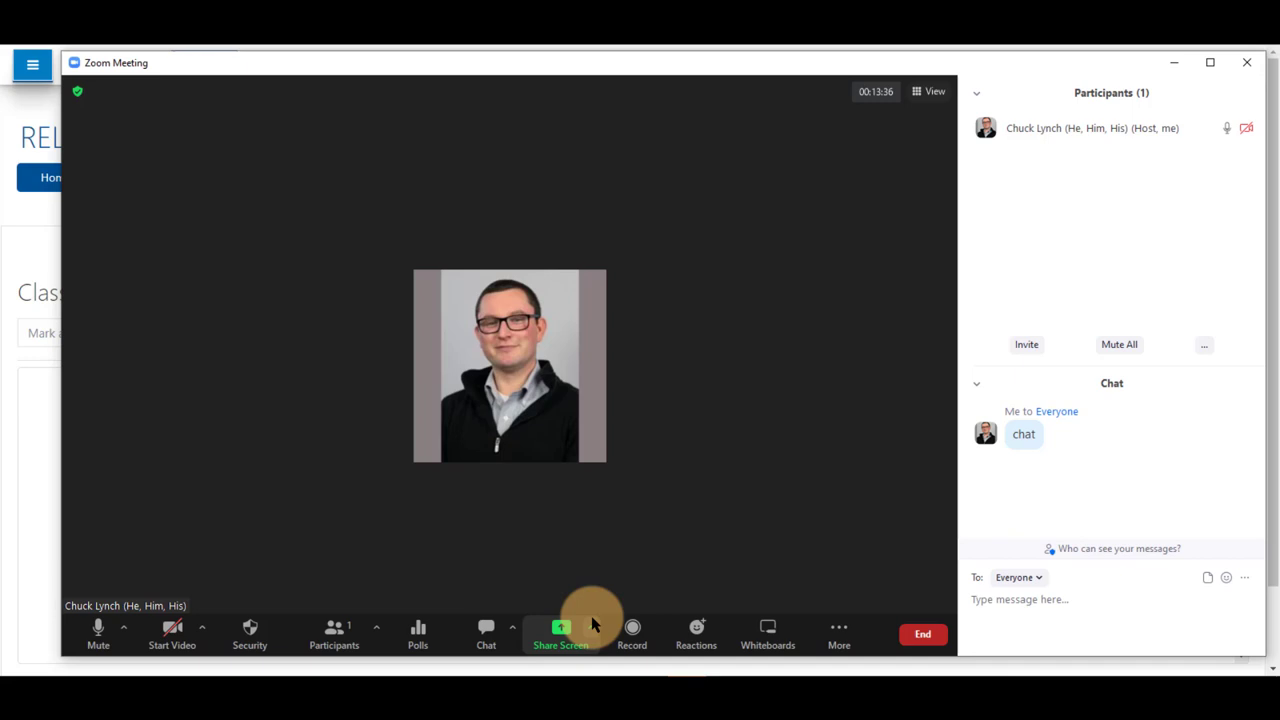
{"action": "left_click", "coordinate": [591, 627]}
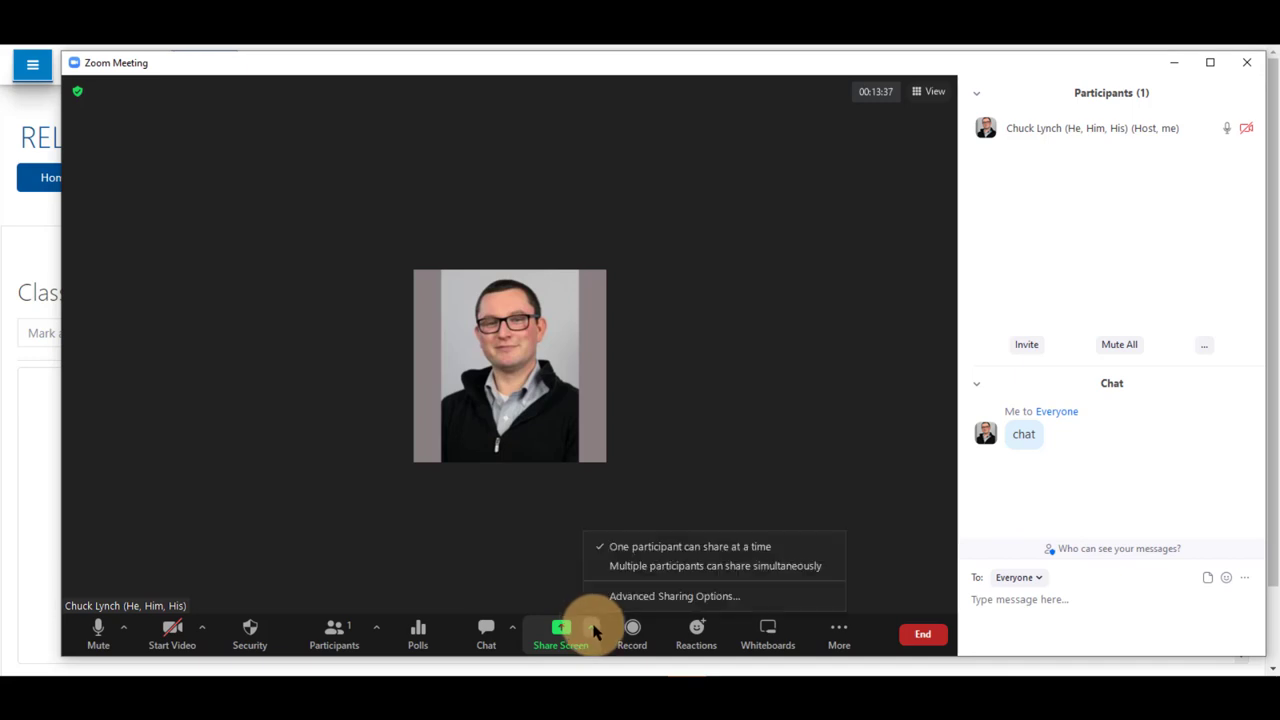
{"action": "left_click", "coordinate": [677, 544]}
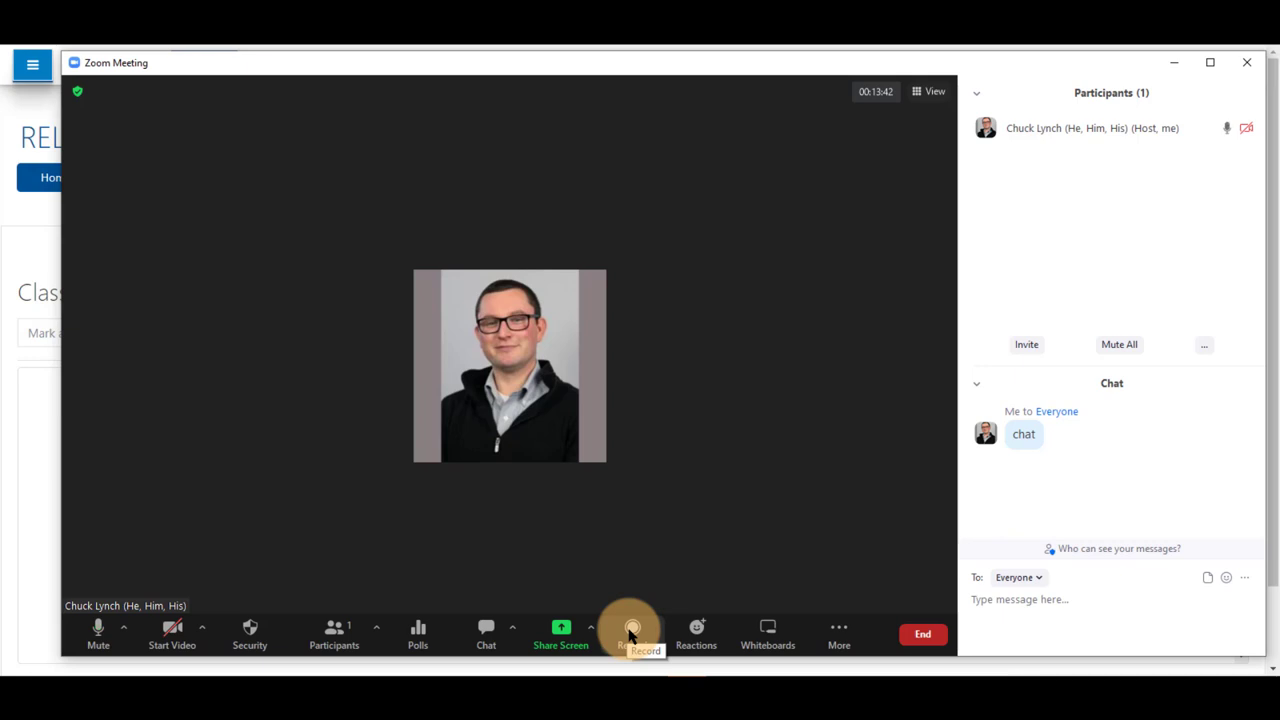
- Start recording the meeting to the cloud and try pausing and resuming the recording
{"action": "left_click", "coordinate": [630, 632]}
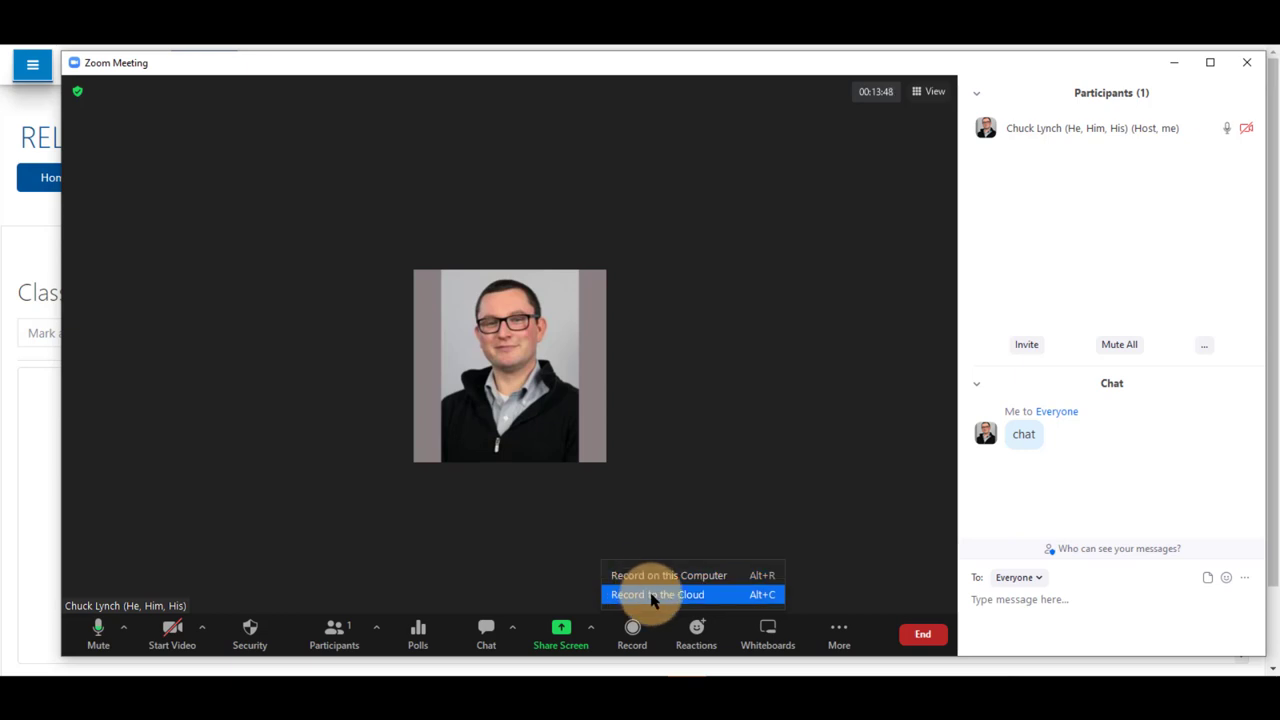
{"action": "left_click", "coordinate": [652, 596]}
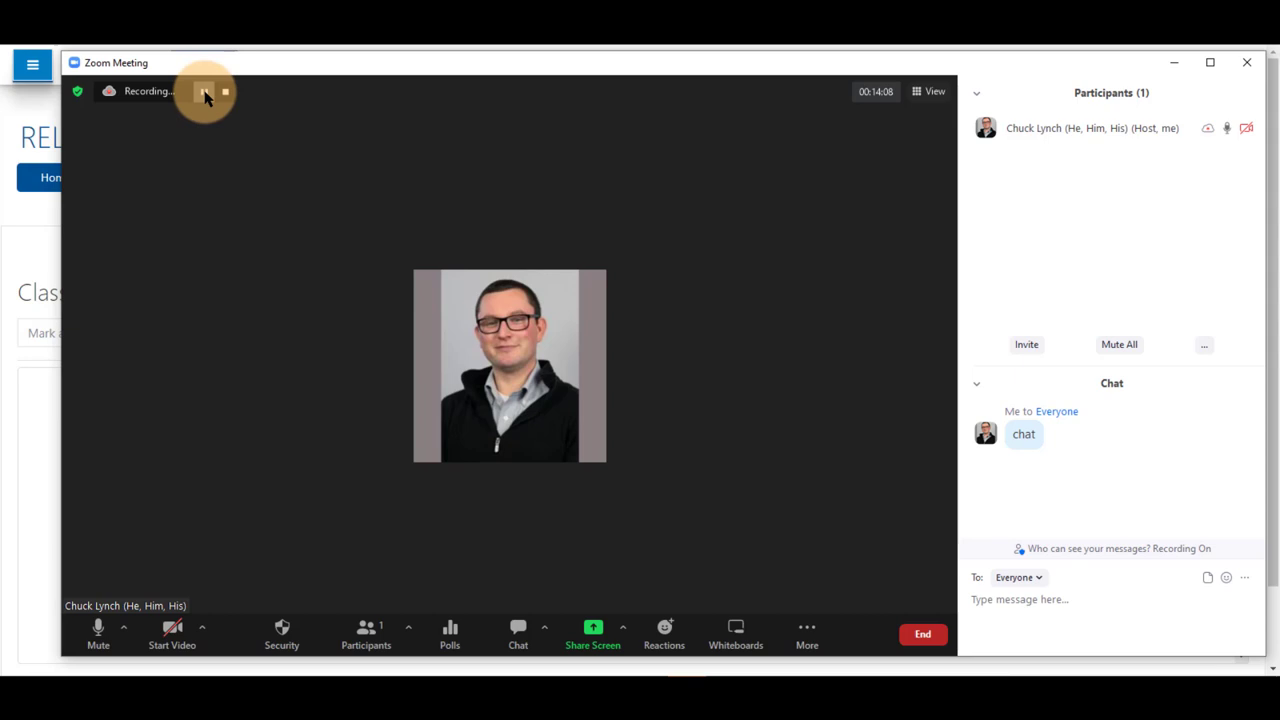
{"action": "left_click", "coordinate": [204, 92]}
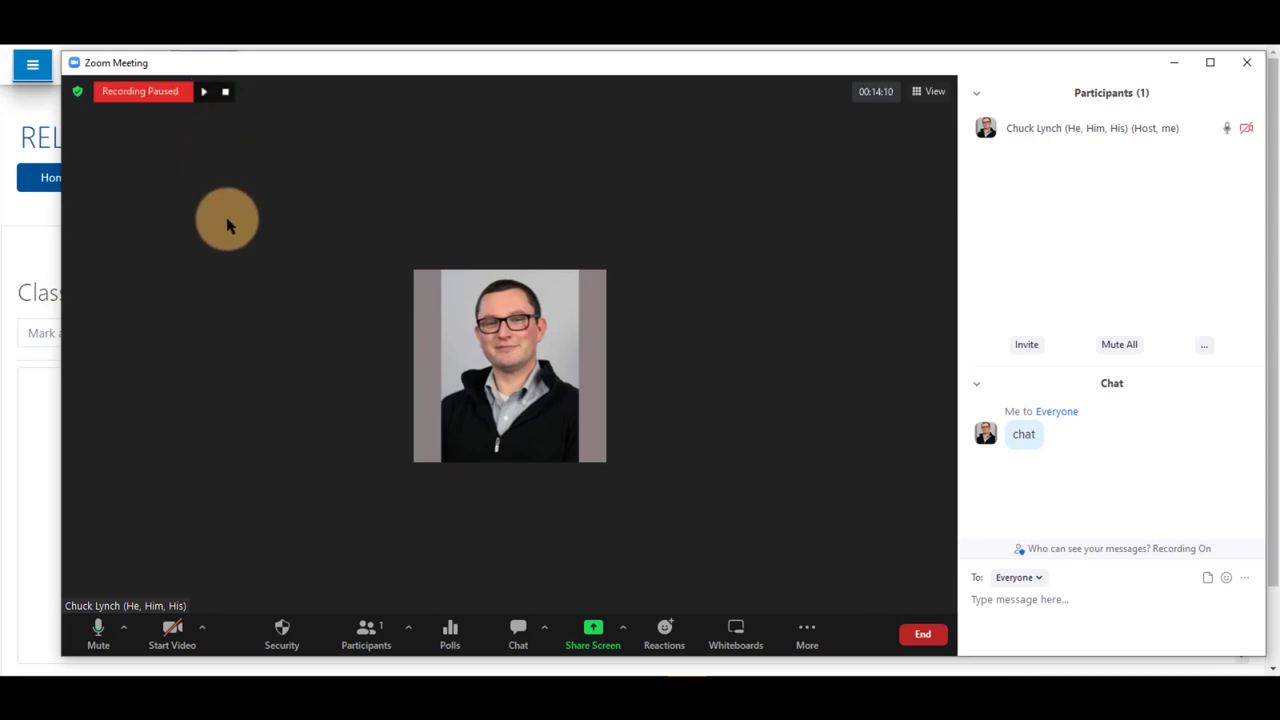
{"action": "left_click", "coordinate": [203, 93]}
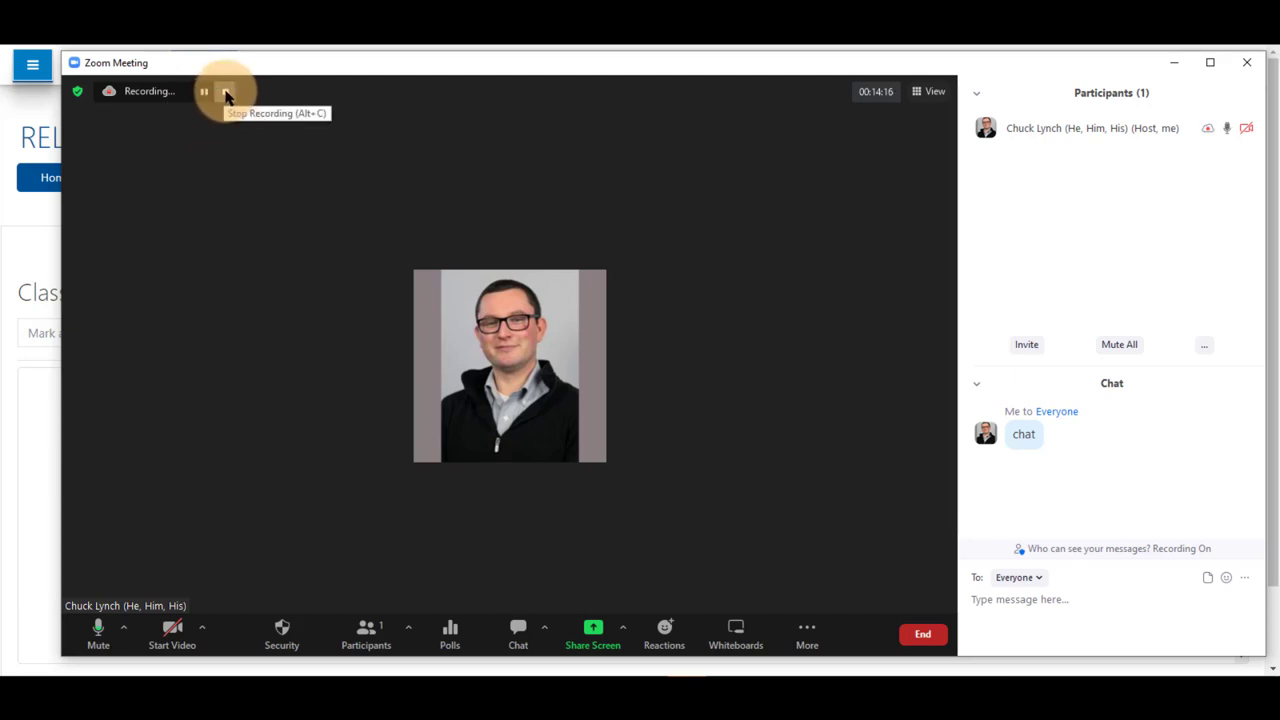
- Stop the cloud recording of the meeting and confirm the stop
{"action": "left_click", "coordinate": [226, 93]}
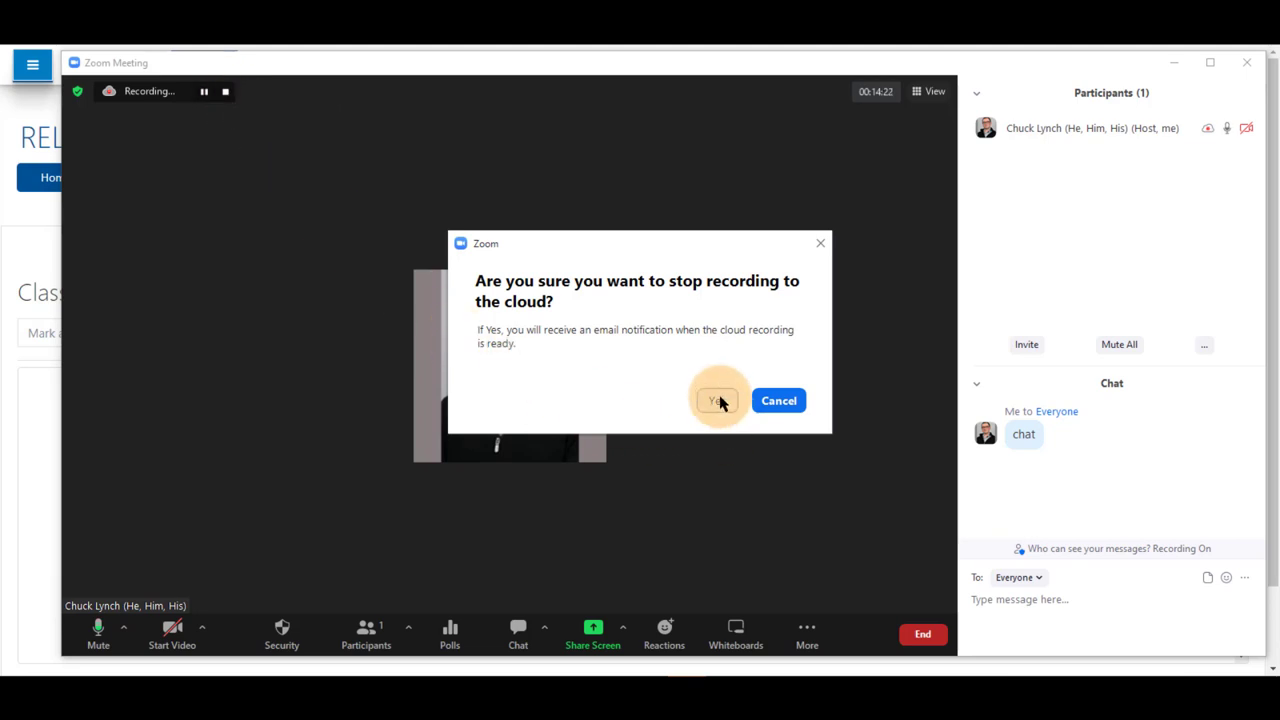
{"action": "left_click", "coordinate": [719, 401]}
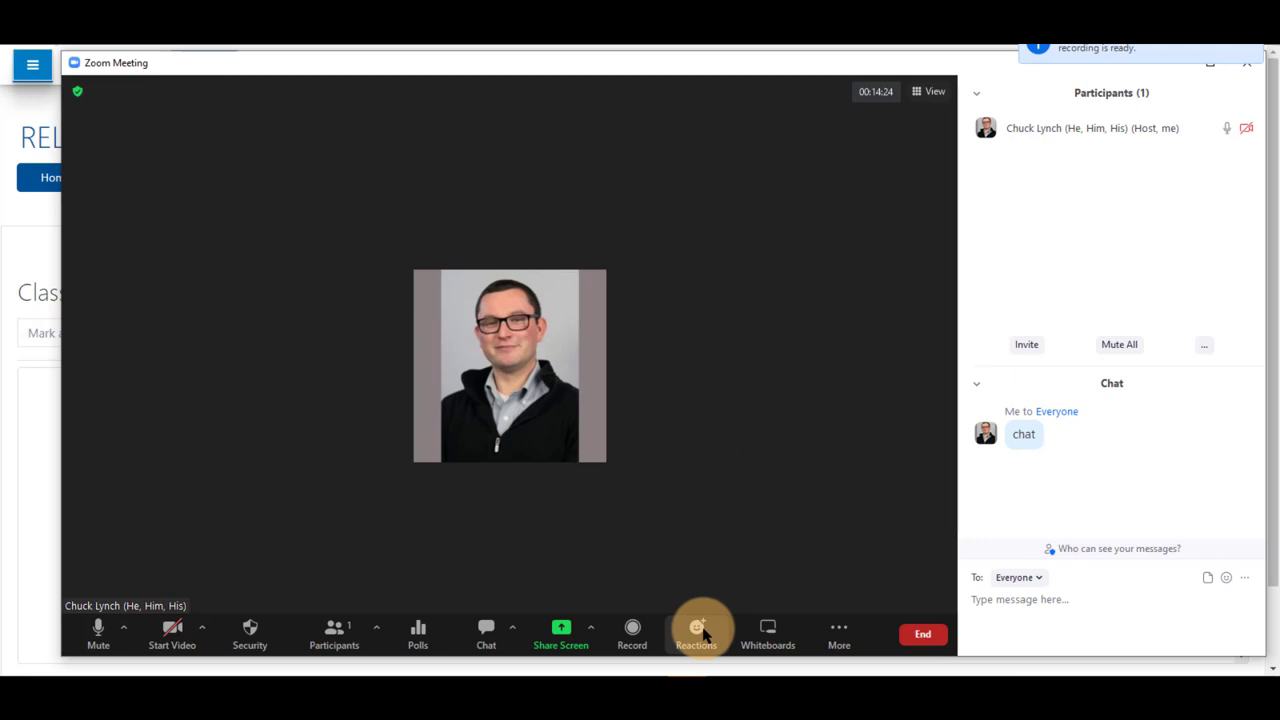
- Review the reactions and nonverbal feedback choices, and look at the options for opening a new whiteboard
{"action": "left_click", "coordinate": [702, 632]}
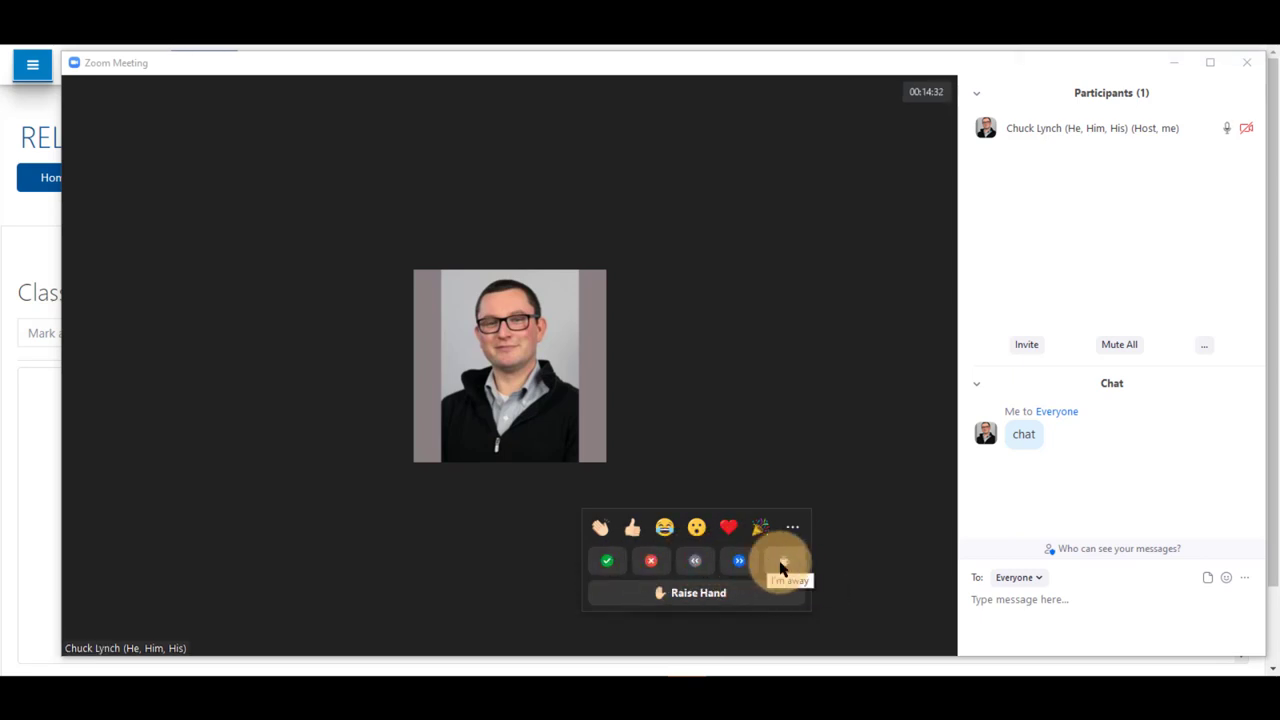
{"action": "left_click", "coordinate": [800, 604]}
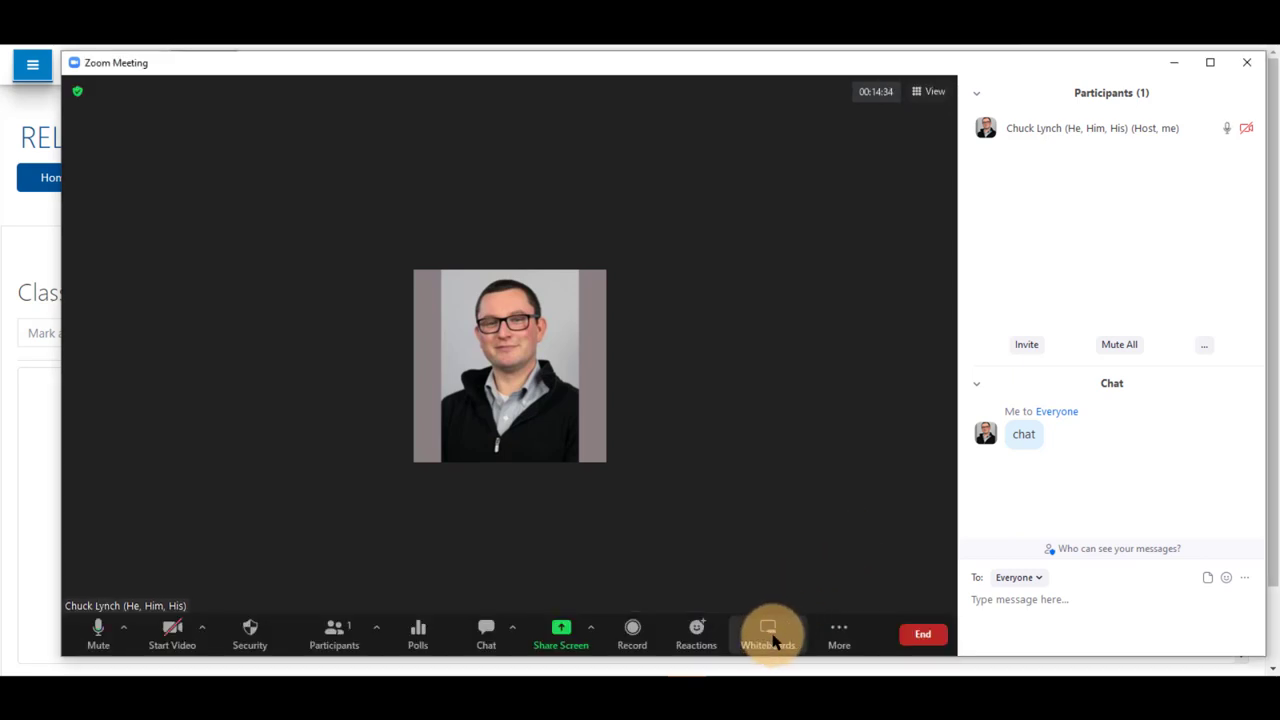
{"action": "left_click", "coordinate": [770, 636]}
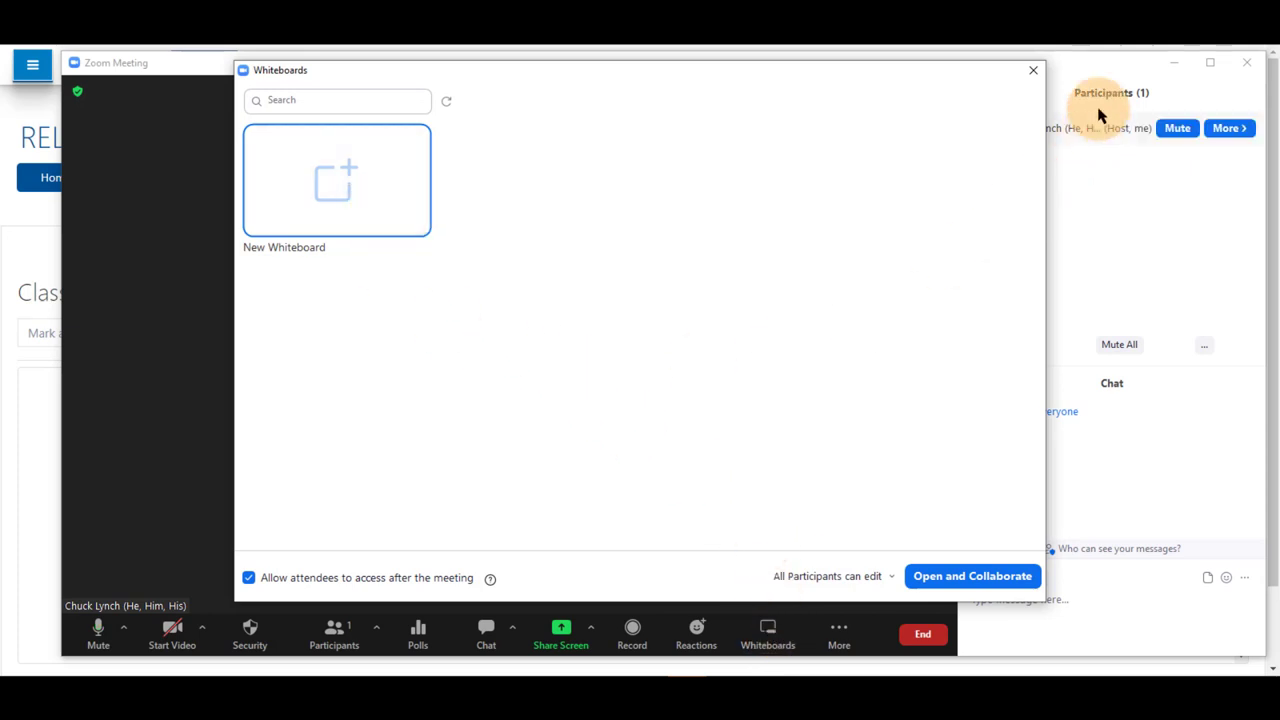
{"action": "left_click", "coordinate": [1033, 70]}
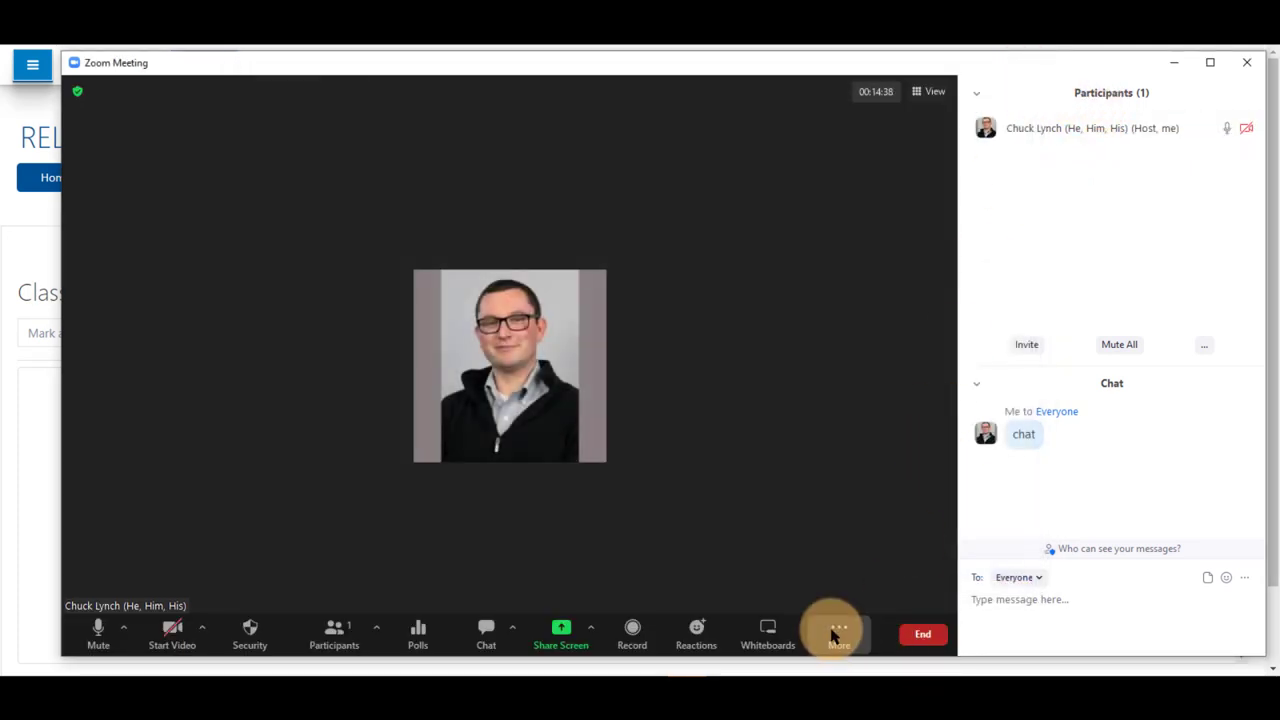
- Review the additional meeting options, including closed captions, breakout rooms, focus mode and live streaming
{"action": "left_click", "coordinate": [836, 632]}
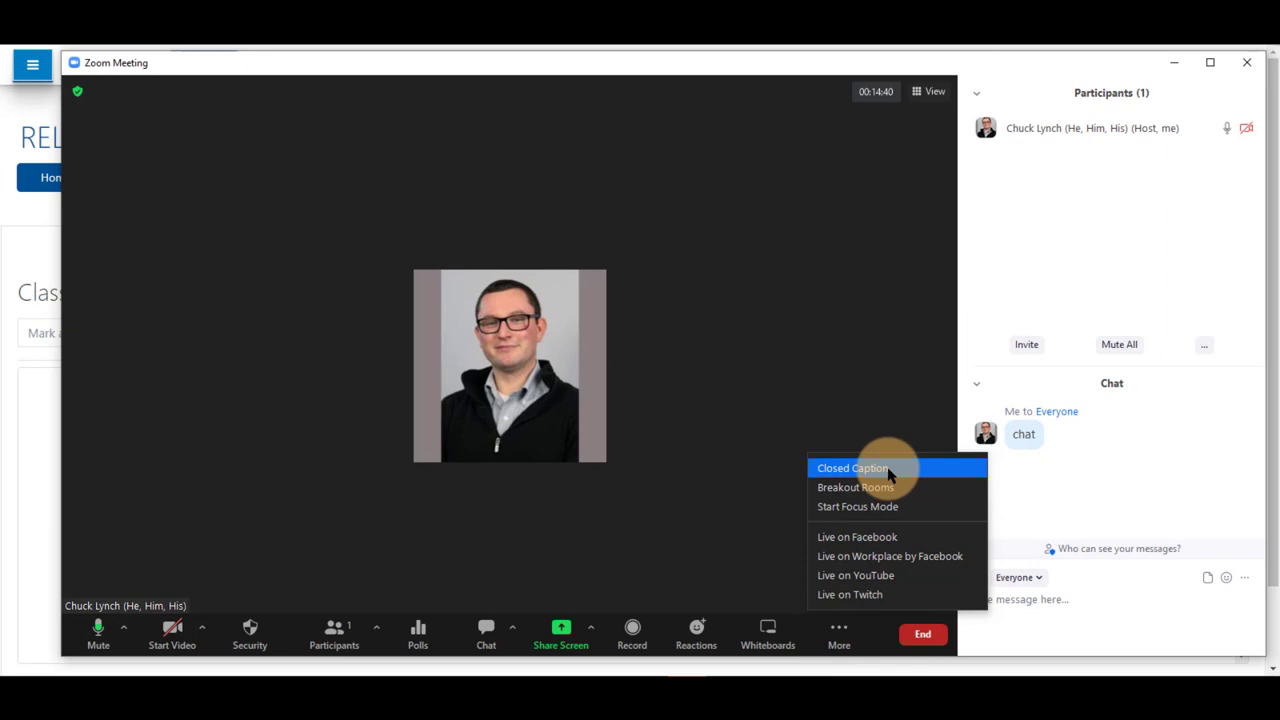
{"action": "left_click", "coordinate": [762, 565]}
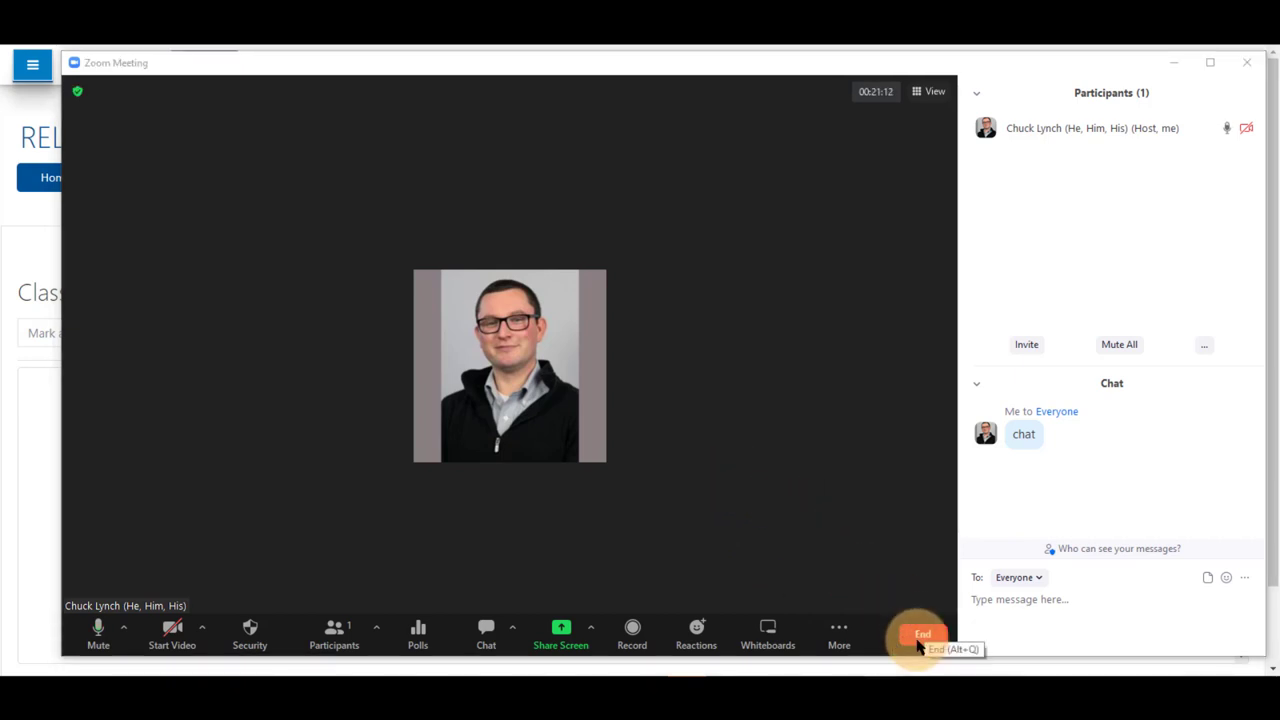
- End the meeting for all participants
{"action": "left_click", "coordinate": [920, 636]}
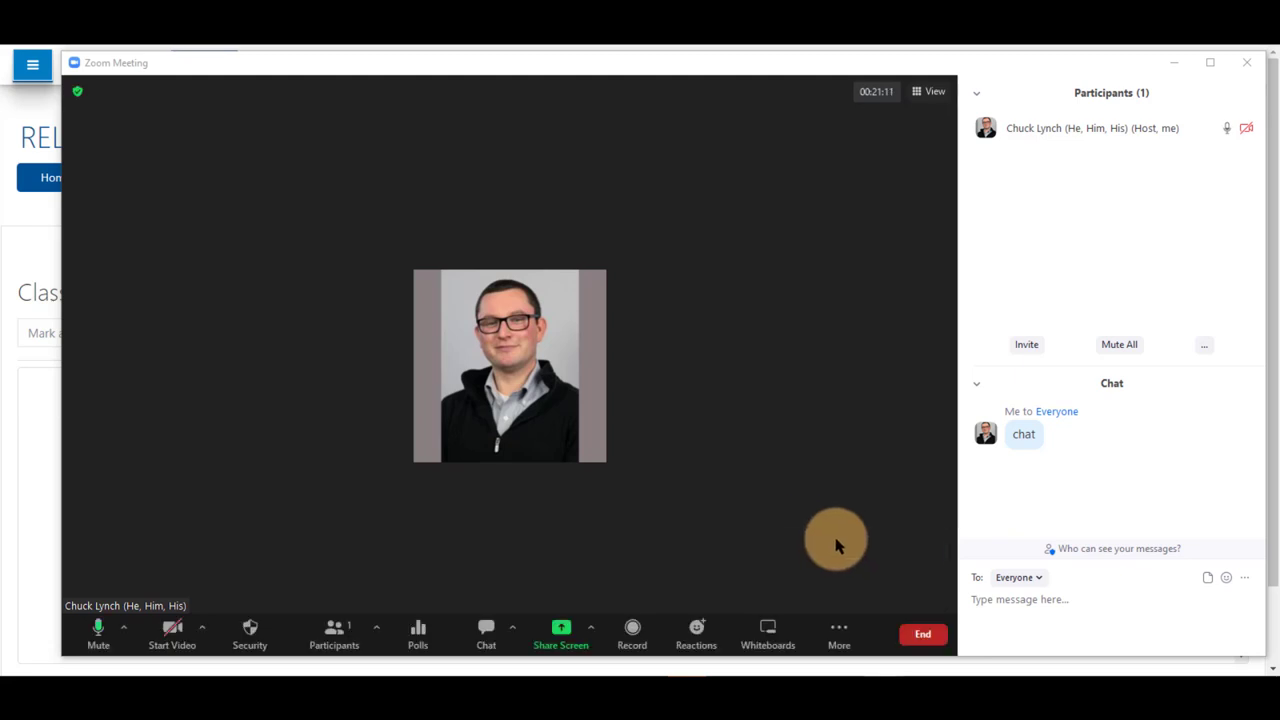
{"action": "left_click", "coordinate": [920, 636]}
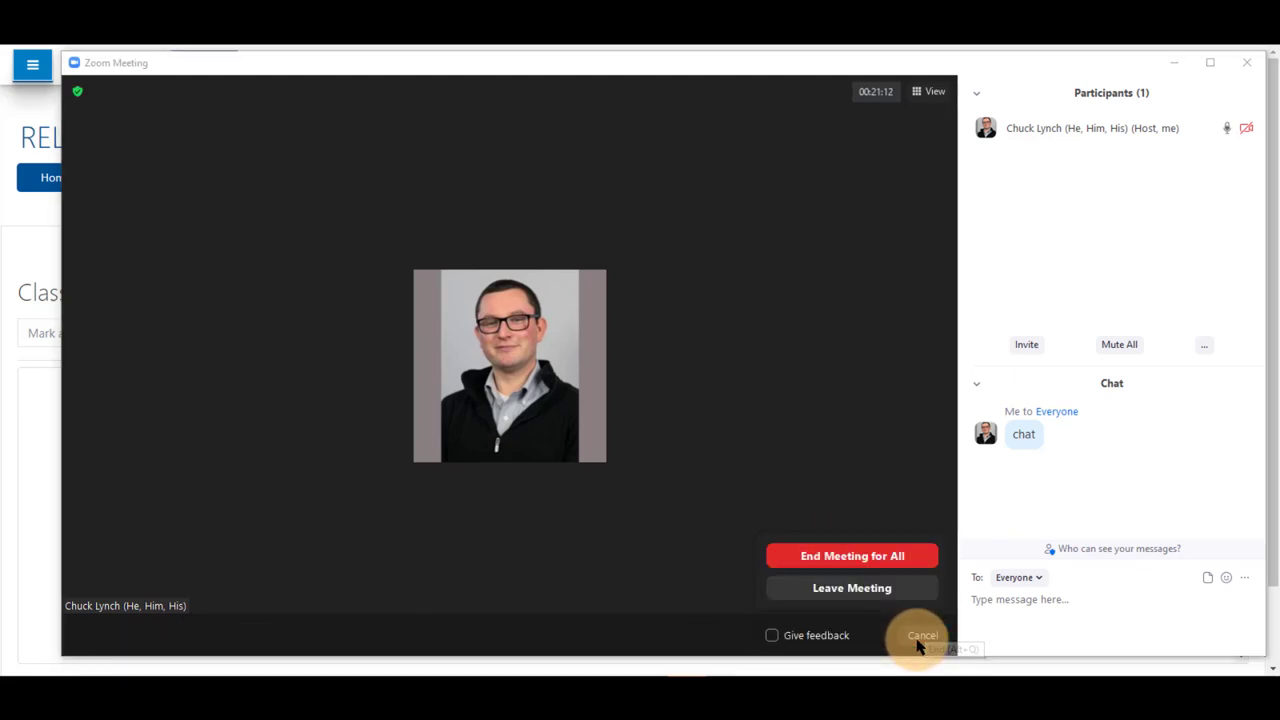
{"action": "left_click", "coordinate": [840, 558]}
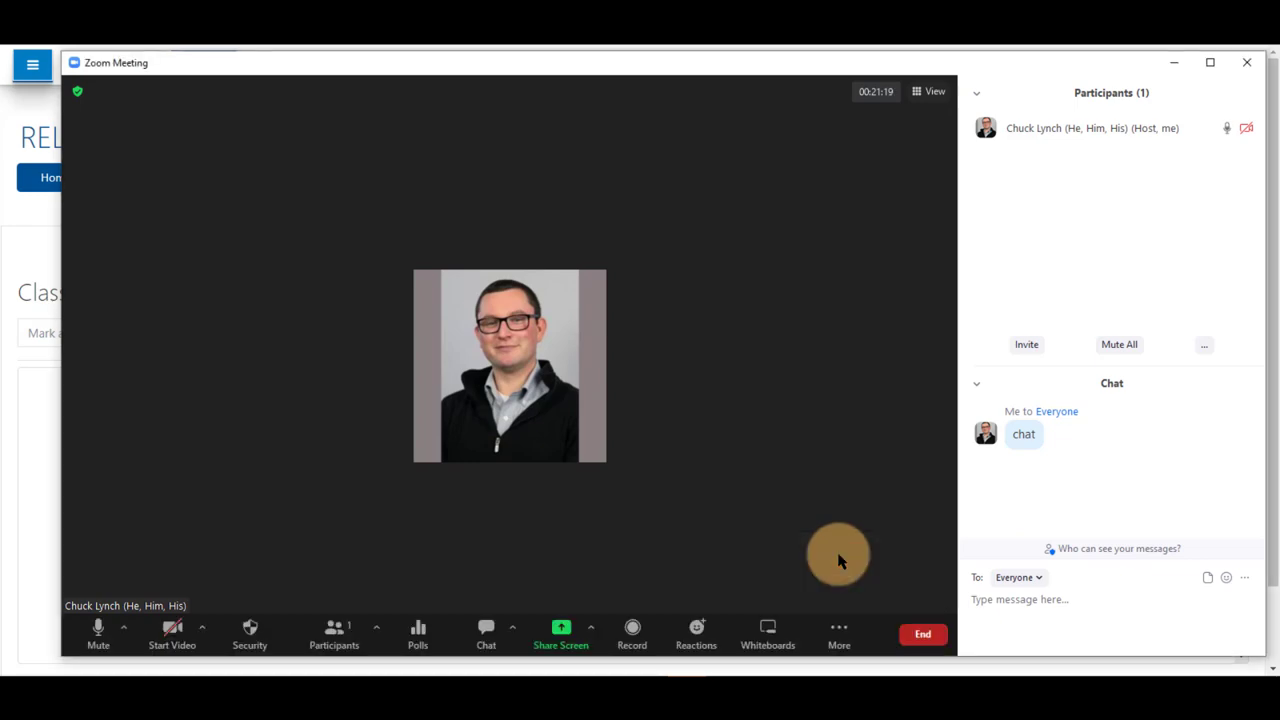